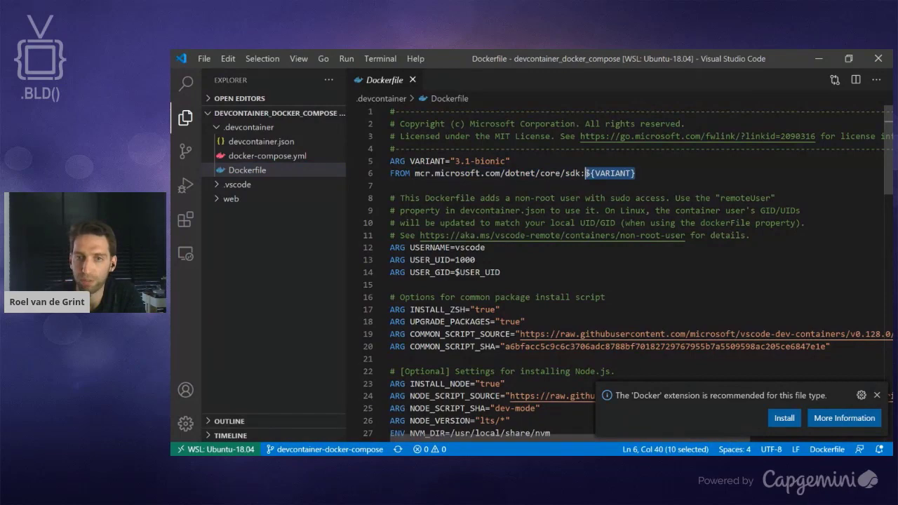
Step: Review the VARIANT, INSTALL_NODE, NODE_VERSION and INSTALL_AZURE_CLI arguments in the Dockerfile
drag(455, 161, 470, 161)
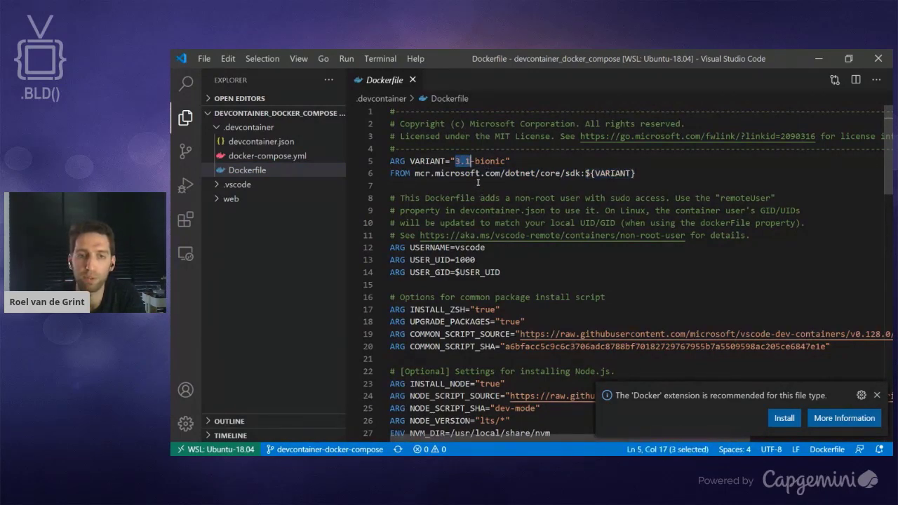
scroll(479, 184, down, 1)
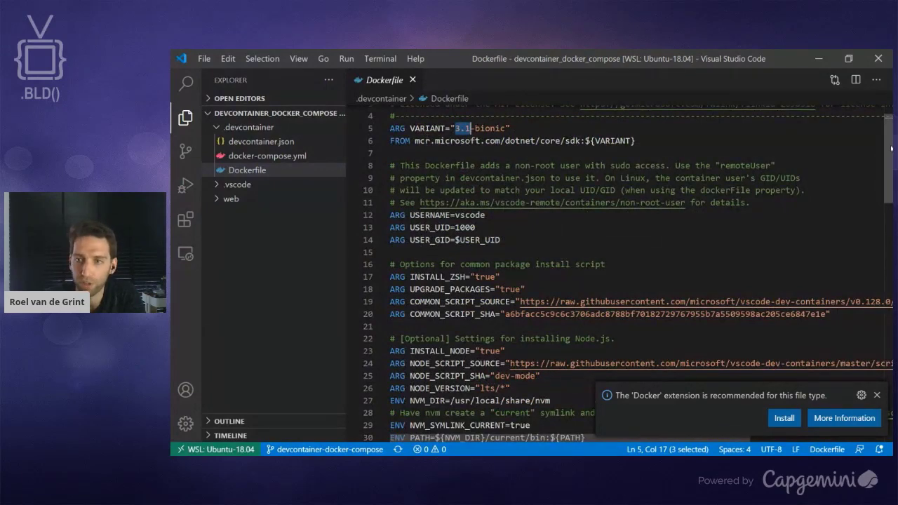
scroll(870, 161, down, 3)
scroll(540, 156, down, 3)
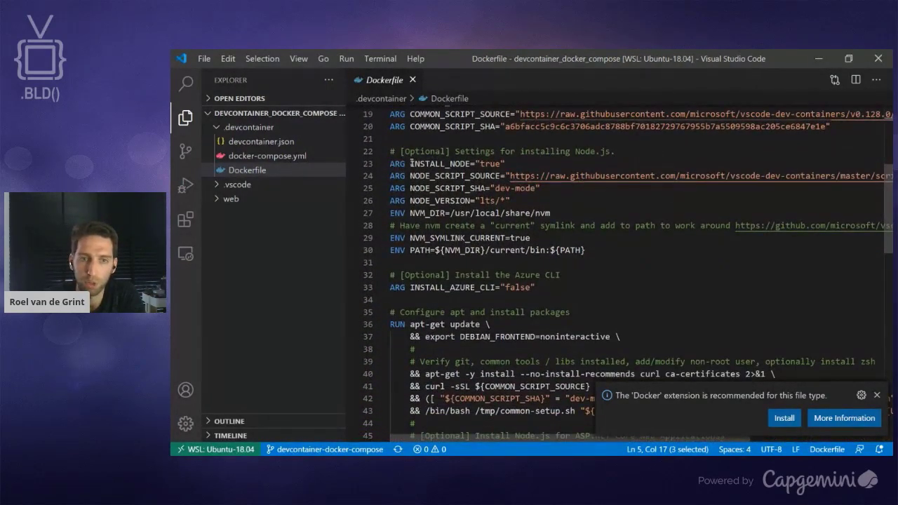
double_click(440, 164)
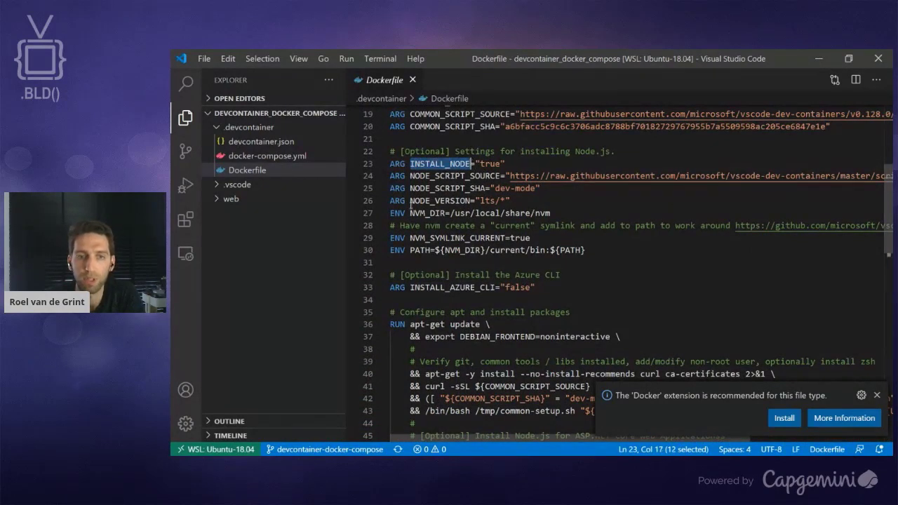
drag(411, 200, 517, 202)
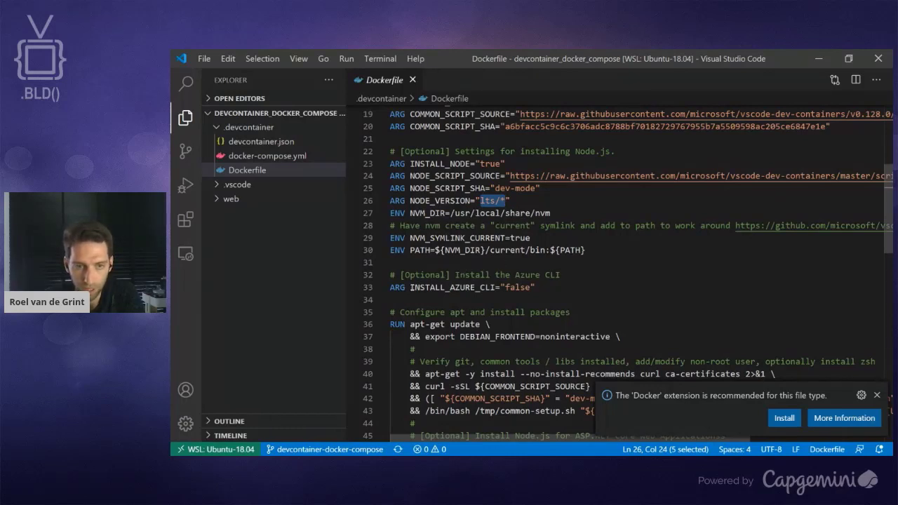
drag(411, 287, 496, 287)
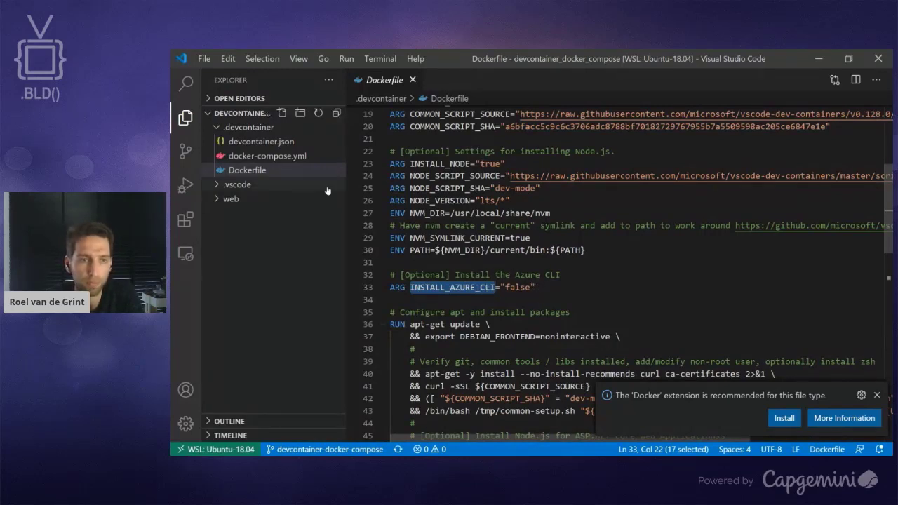
Step: Open docker-compose.yml and review its services, focusing on the dev service's Dockerfile reference and build arguments
key(ctrl+shift+e)
click(257, 157)
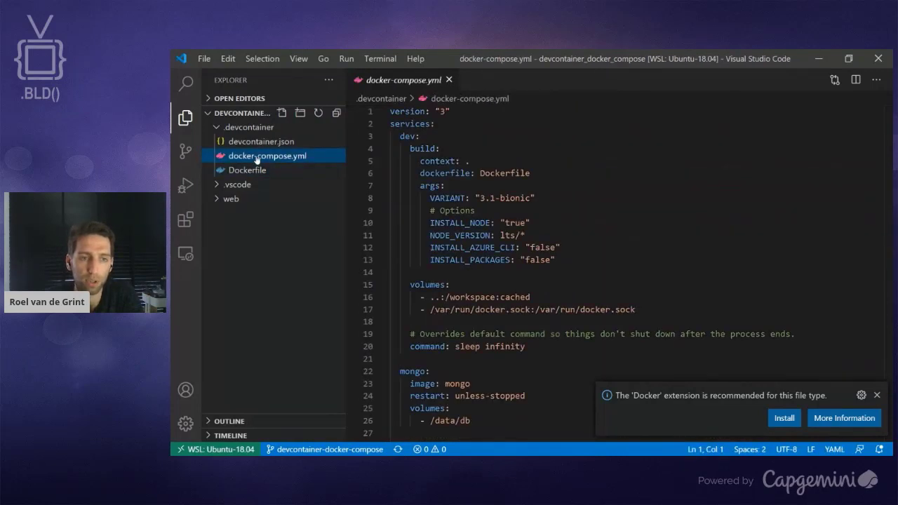
click(881, 174)
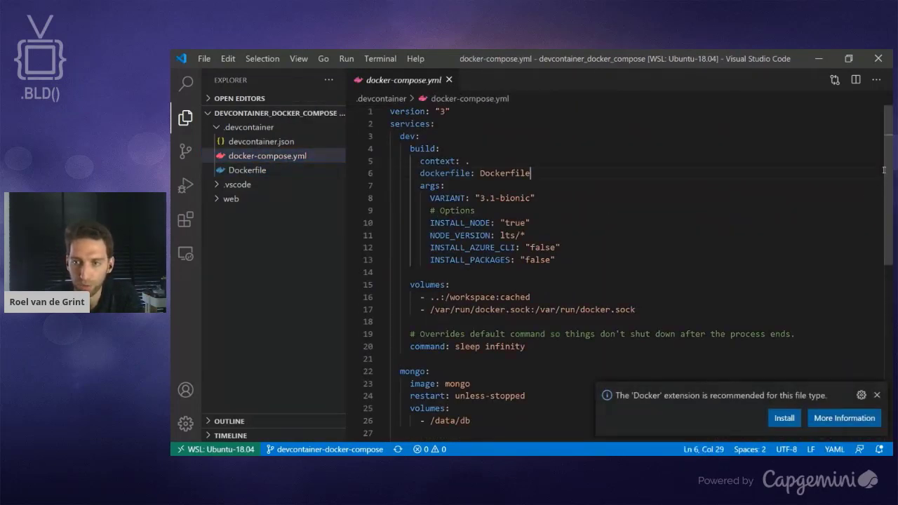
scroll(884, 211, down, 3)
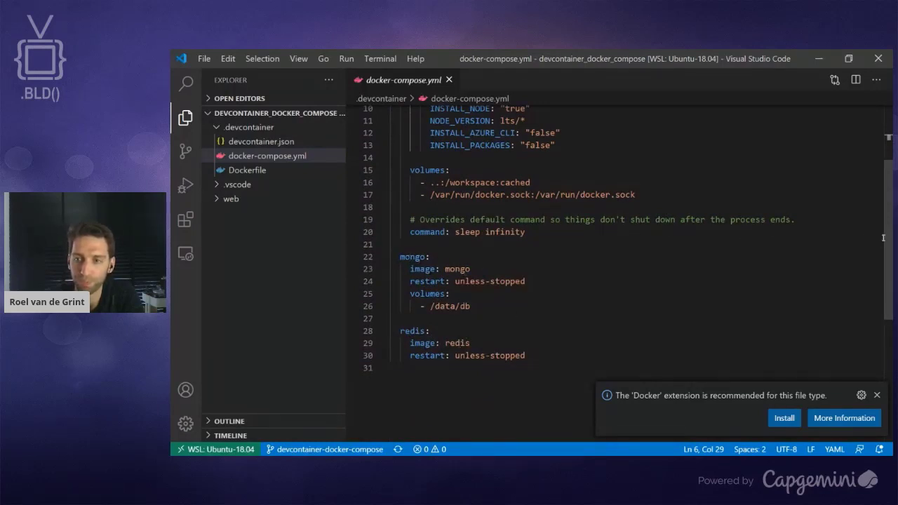
scroll(884, 237, up, 3)
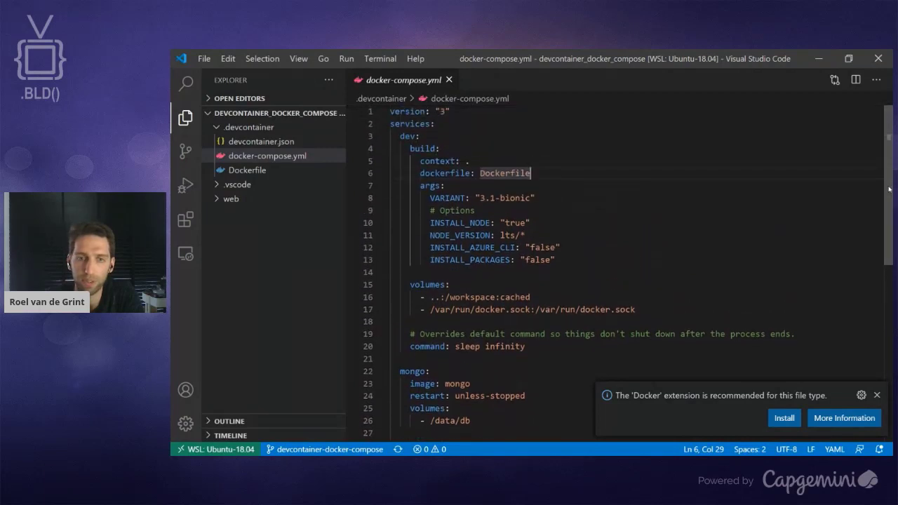
double_click(410, 136)
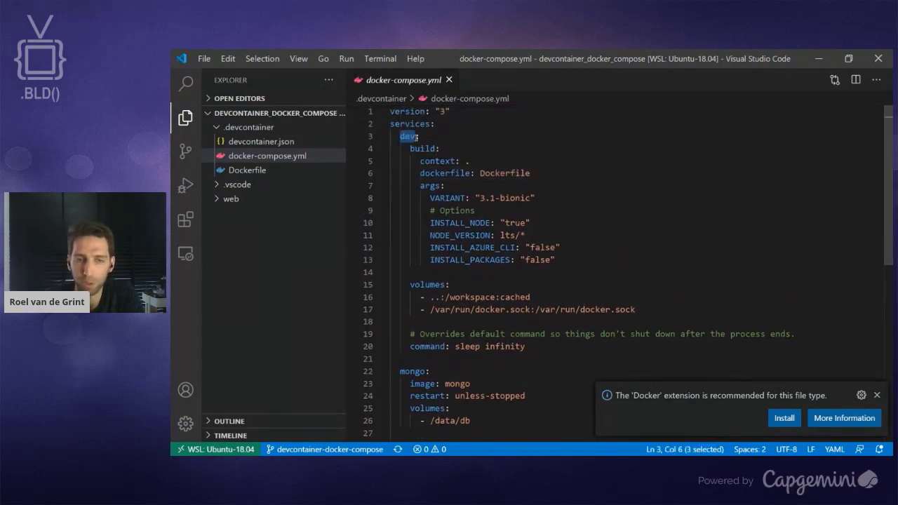
click(496, 173)
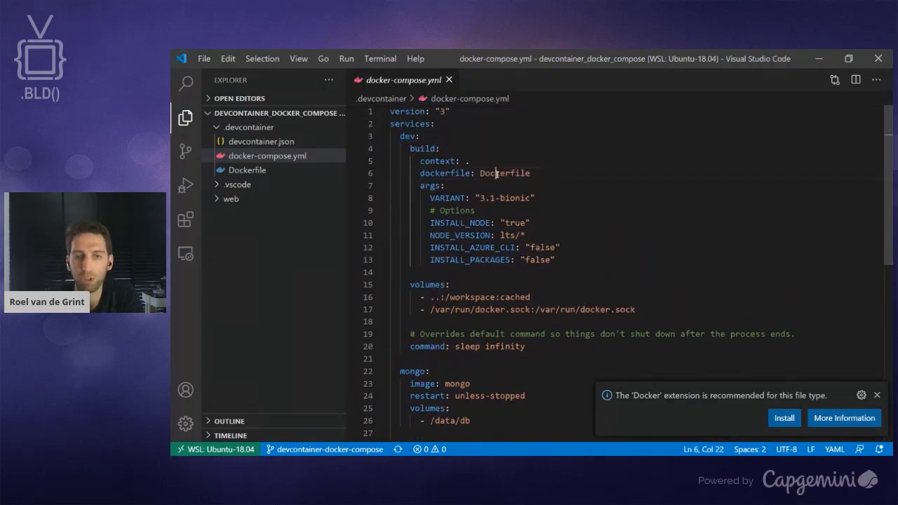
double_click(496, 173)
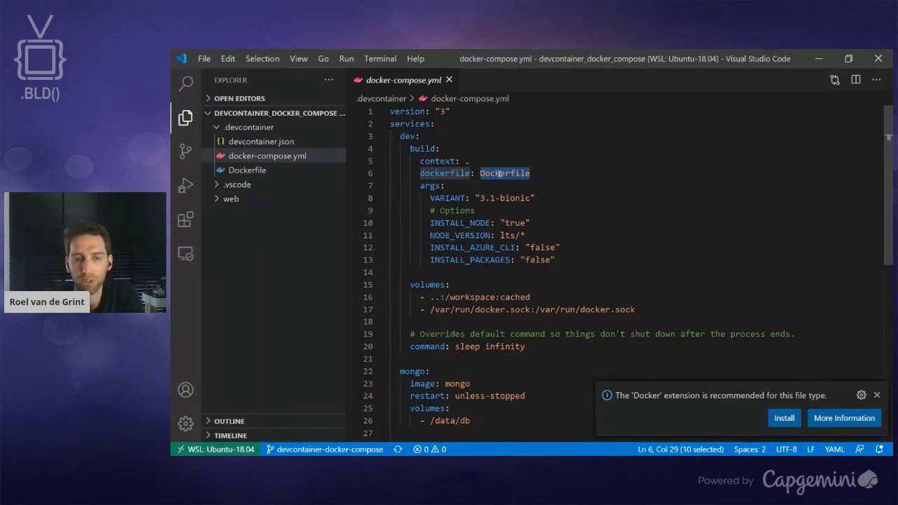
drag(430, 198, 562, 264)
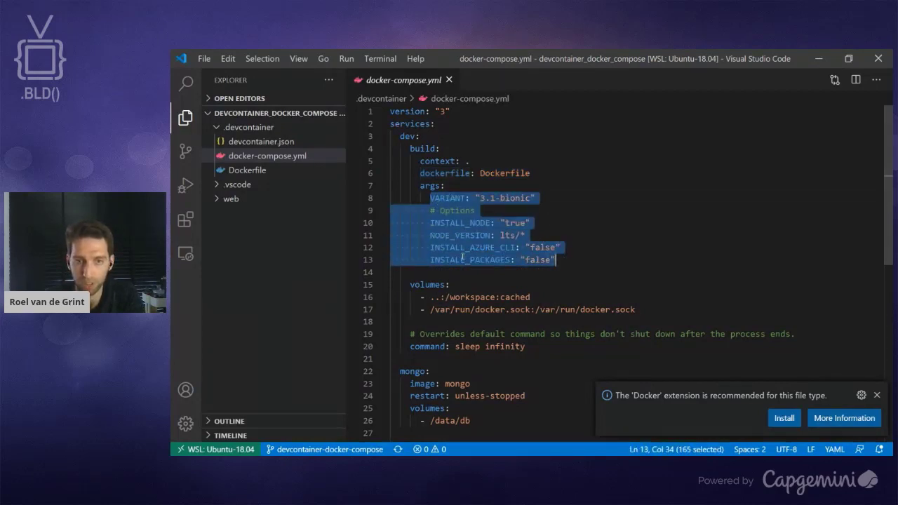
drag(481, 198, 515, 223)
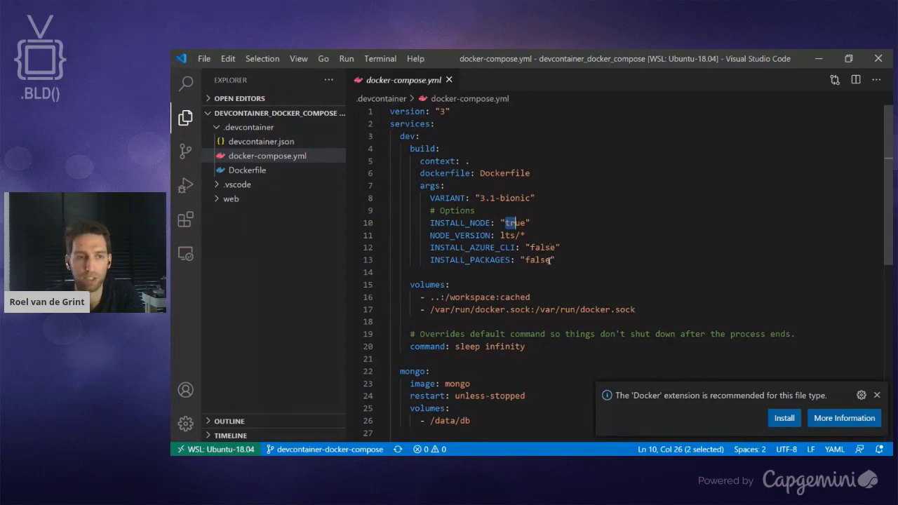
Step: Open devcontainer.json and compare its service setting with the matching service name in docker-compose.yml
click(259, 143)
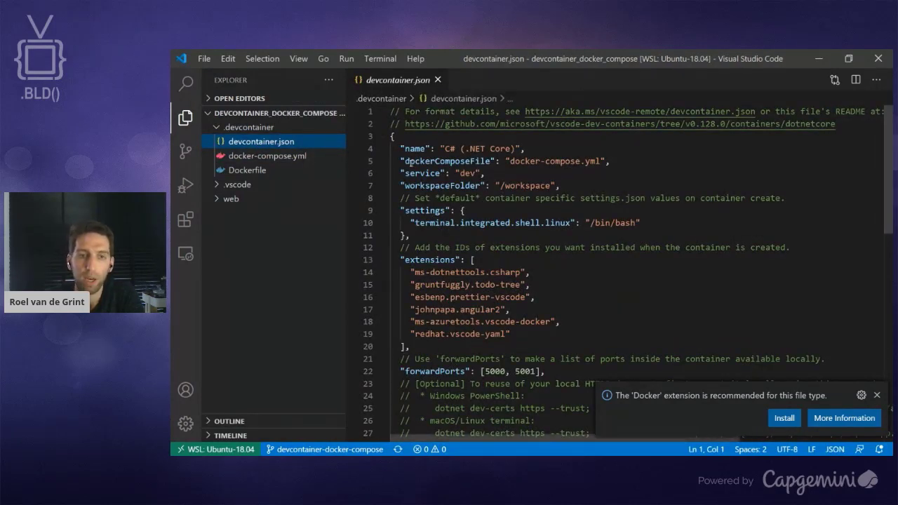
mouse_move(395, 161)
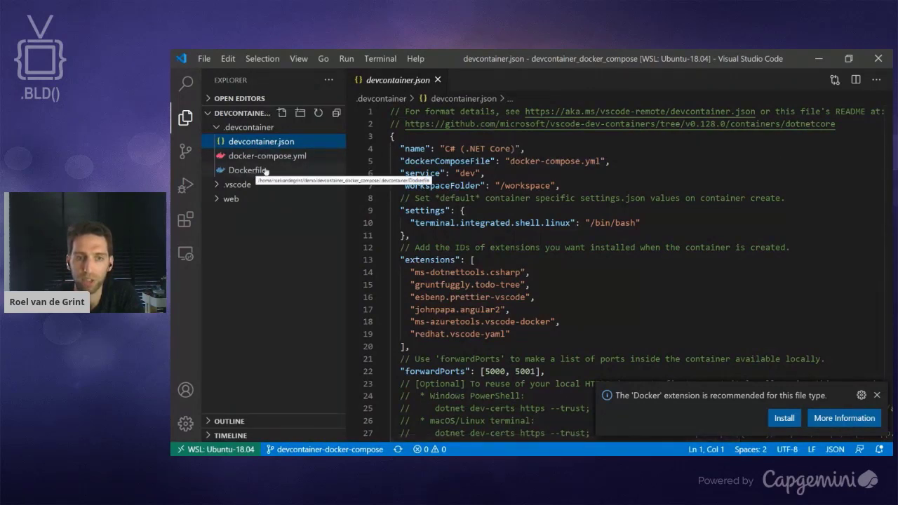
mouse_move(470, 173)
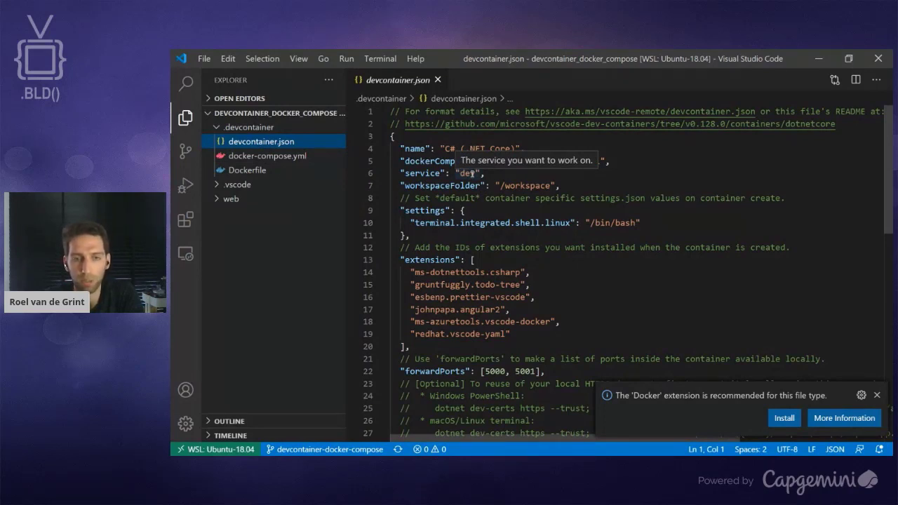
double_click(470, 173)
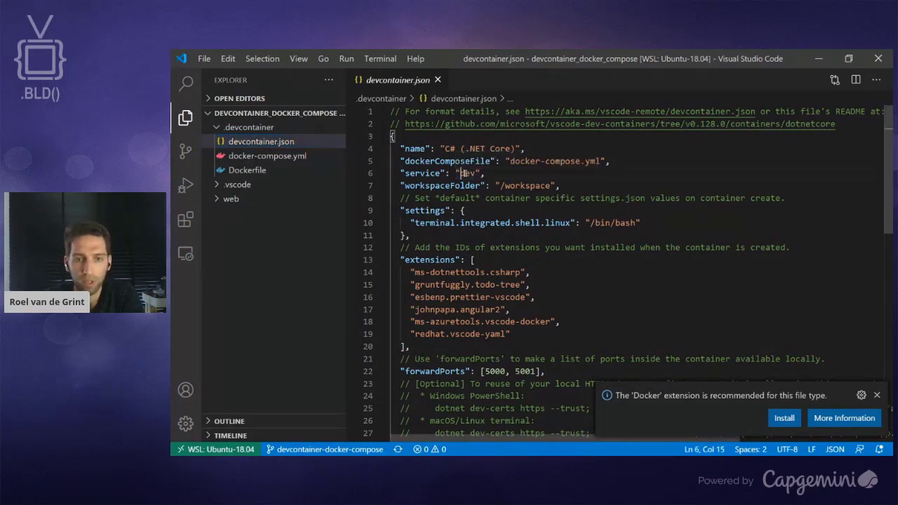
click(279, 156)
double_click(407, 136)
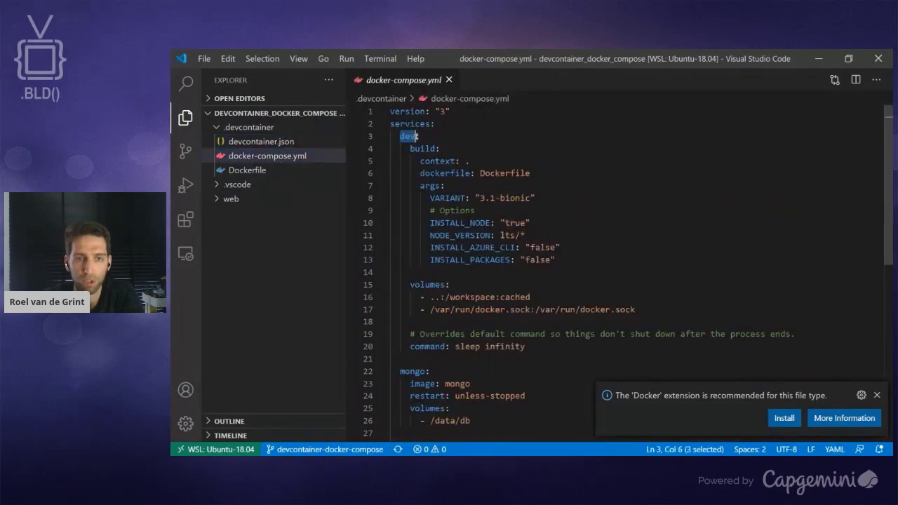
Step: Return to devcontainer.json and examine the workspace folder, the extensions list and the forwarded ports
click(252, 142)
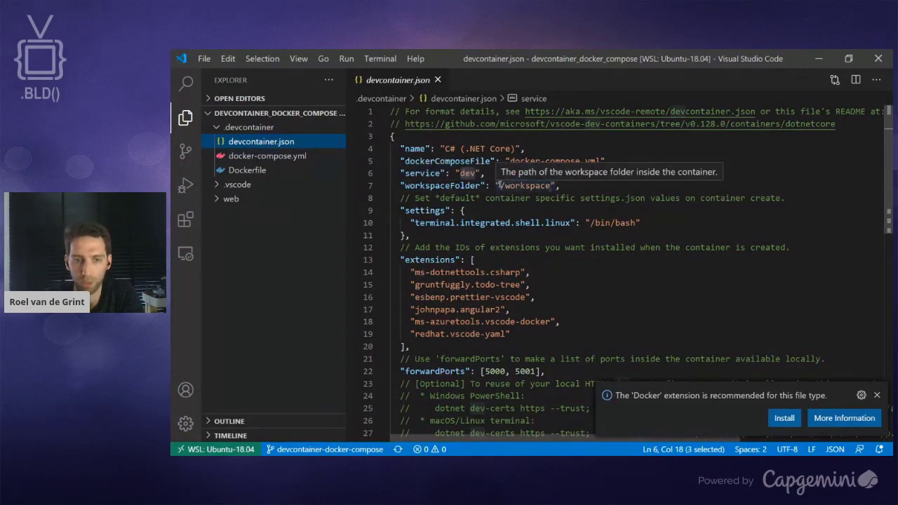
scroll(500, 182, down, 1)
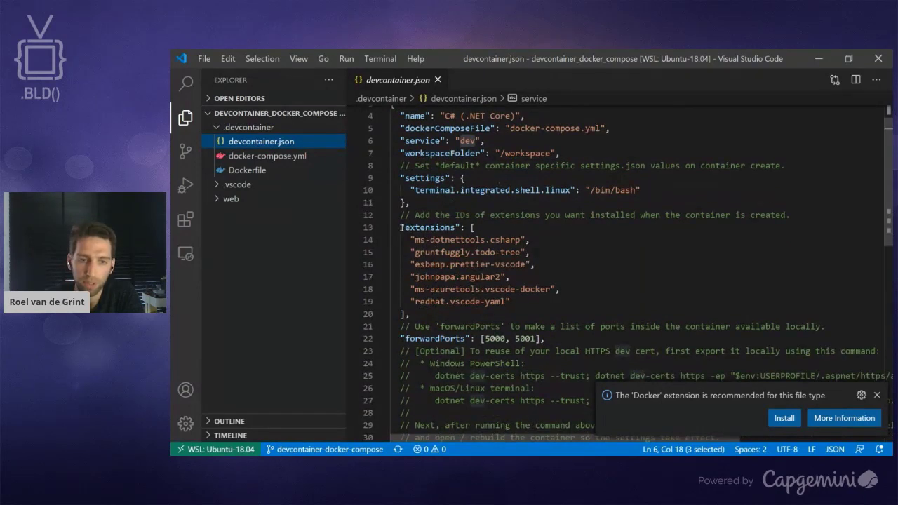
drag(401, 227, 413, 315)
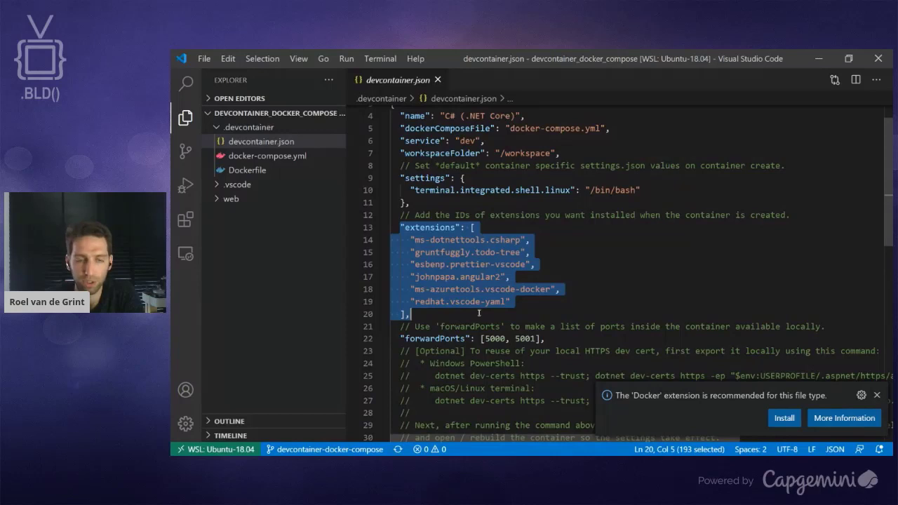
click(489, 278)
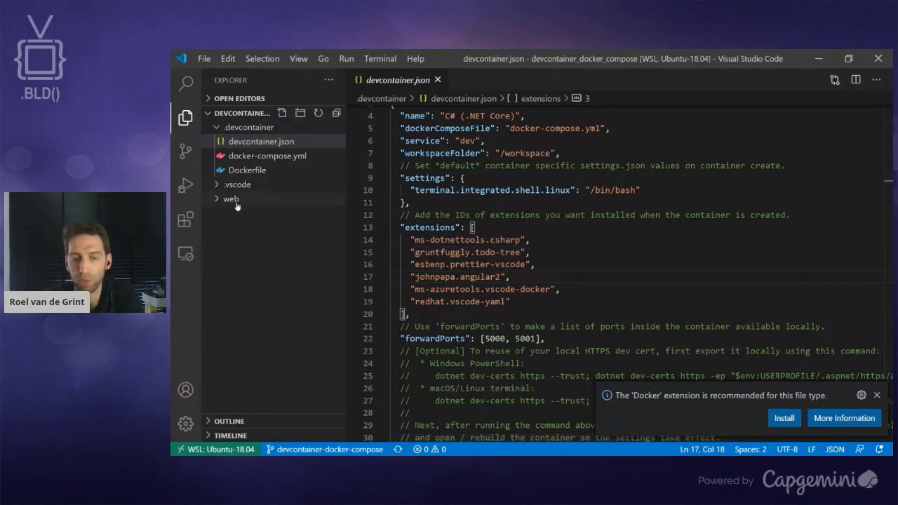
drag(407, 239, 513, 302)
click(512, 302)
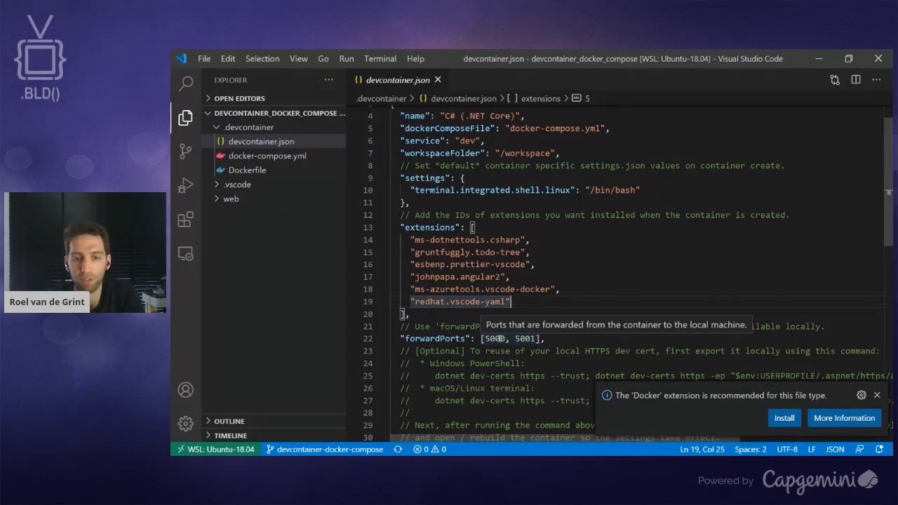
click(500, 339)
click(536, 338)
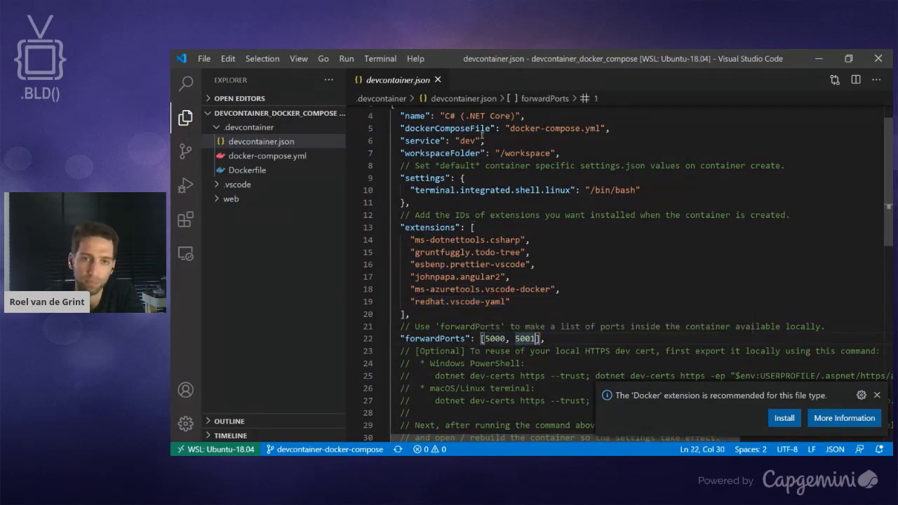
Step: Close devcontainer.json and dismiss the Docker extension recommendation
click(438, 80)
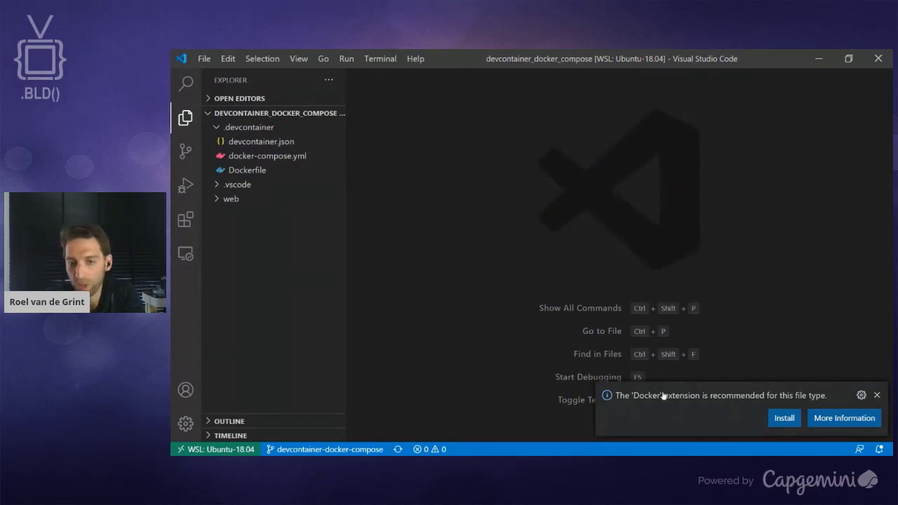
click(878, 396)
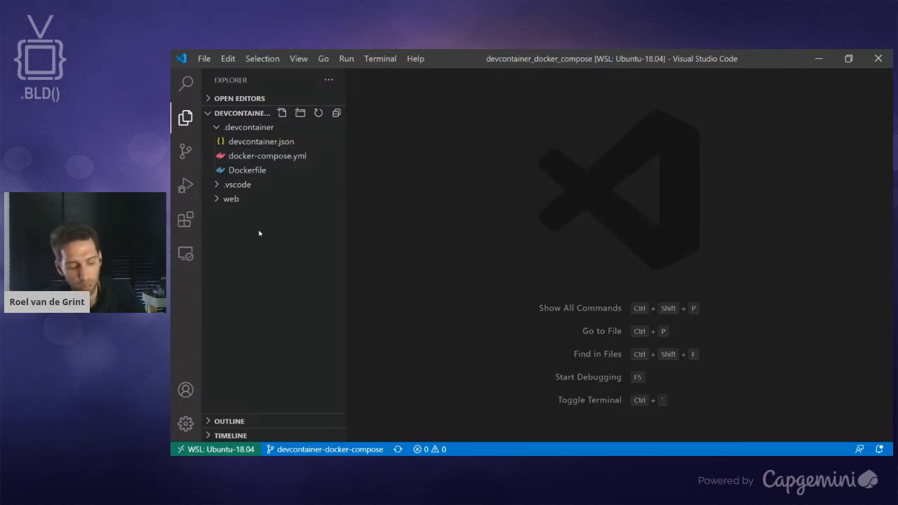
Step: Open the devcontainer_docker_compose folder in a container with the Remote-Containers: Open Folder in Container command
key(ctrl+shift+p)
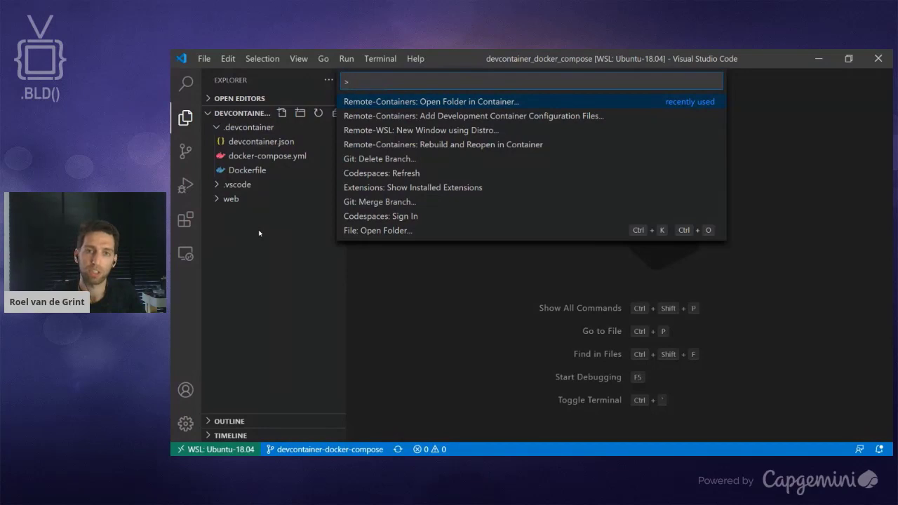
text(remote-con)
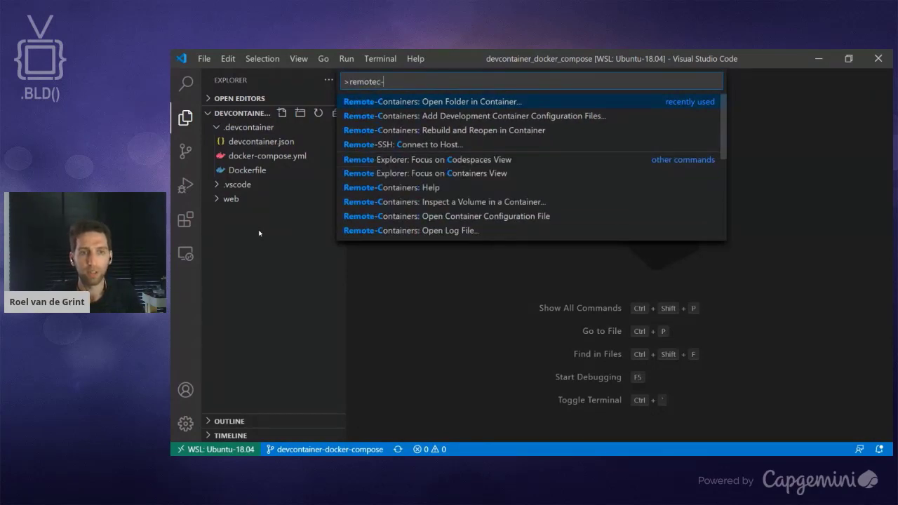
text(tainer)
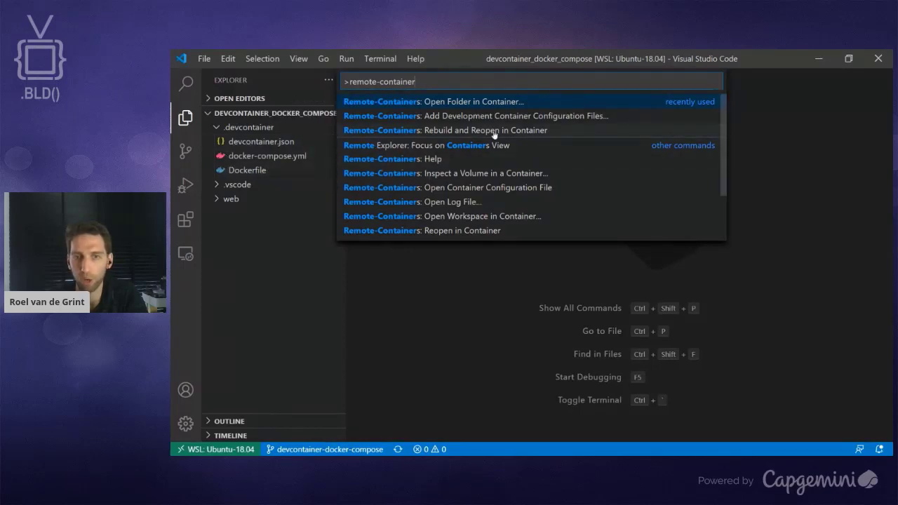
click(452, 102)
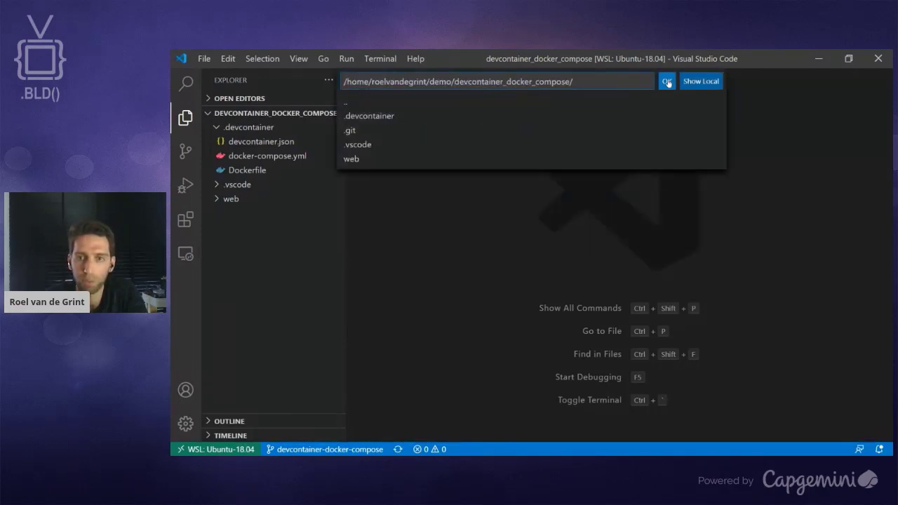
click(666, 82)
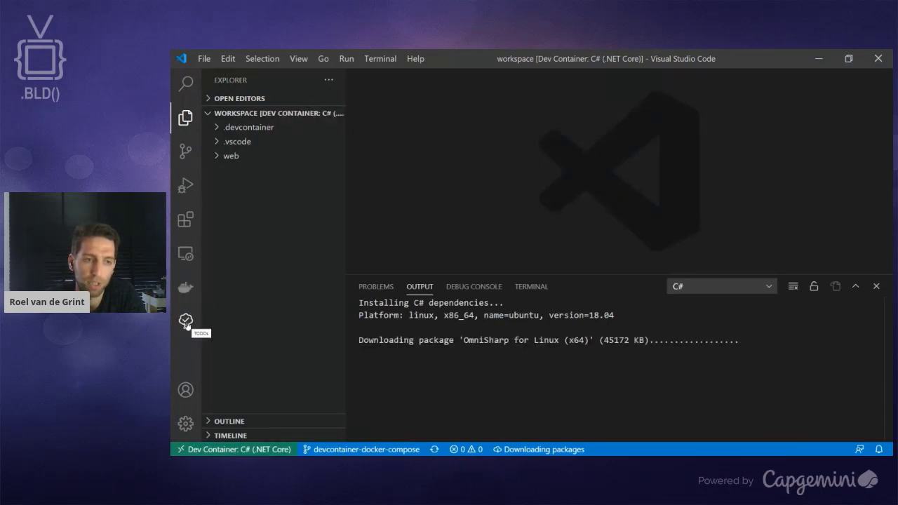
Step: Show the extensions installed in the C# (.NET Core) dev container, collapsing the locally installed and recommended groups
click(185, 219)
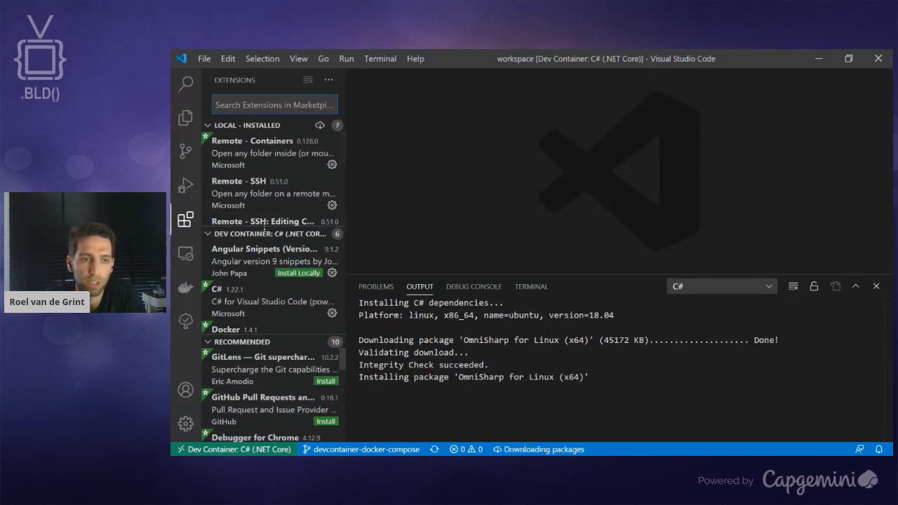
click(246, 124)
click(256, 232)
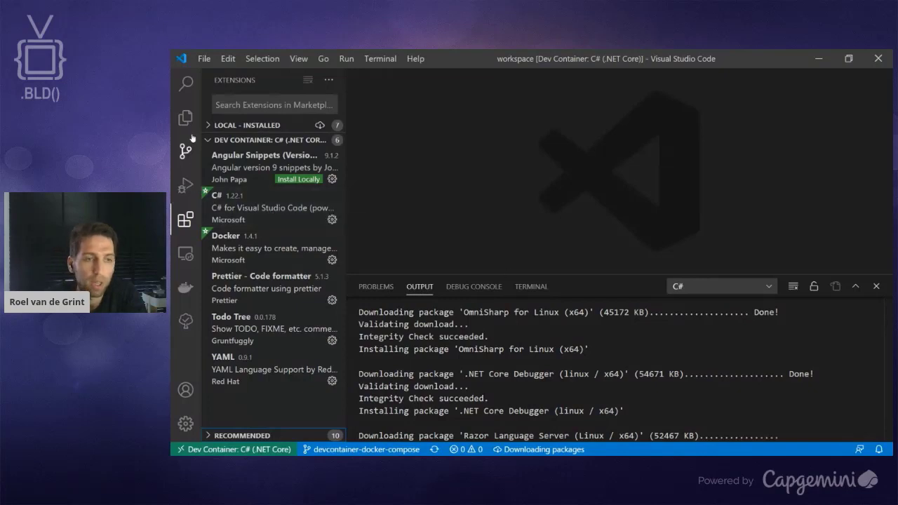
Step: Check the containers in the Docker view and start debugging the project with the .NET Core Launch (web) configuration
click(186, 288)
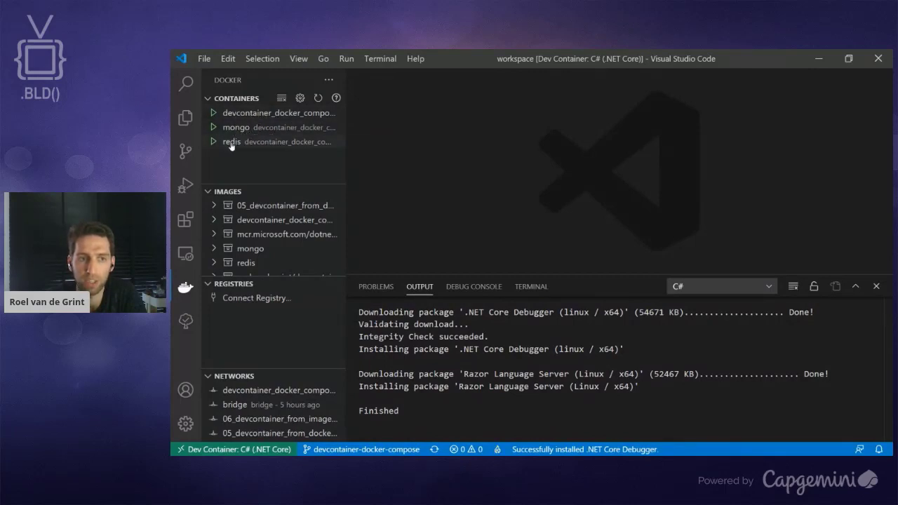
click(186, 184)
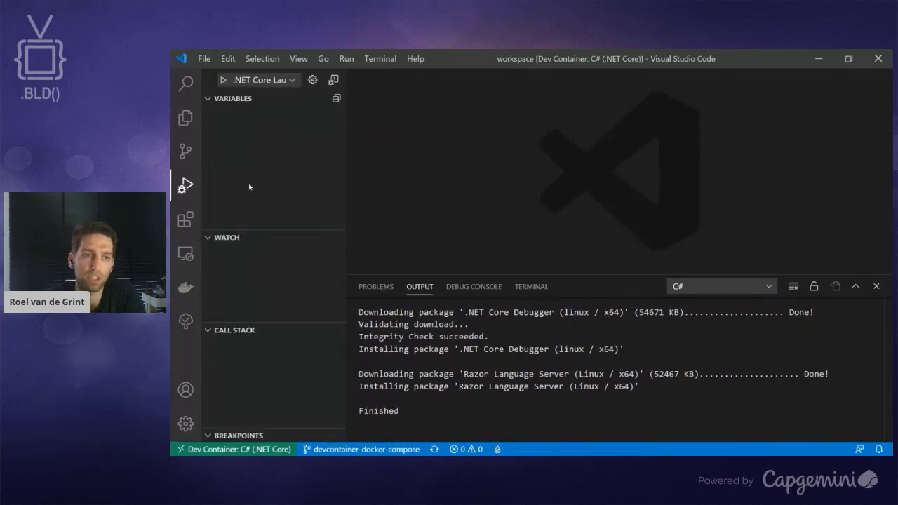
click(346, 58)
click(372, 80)
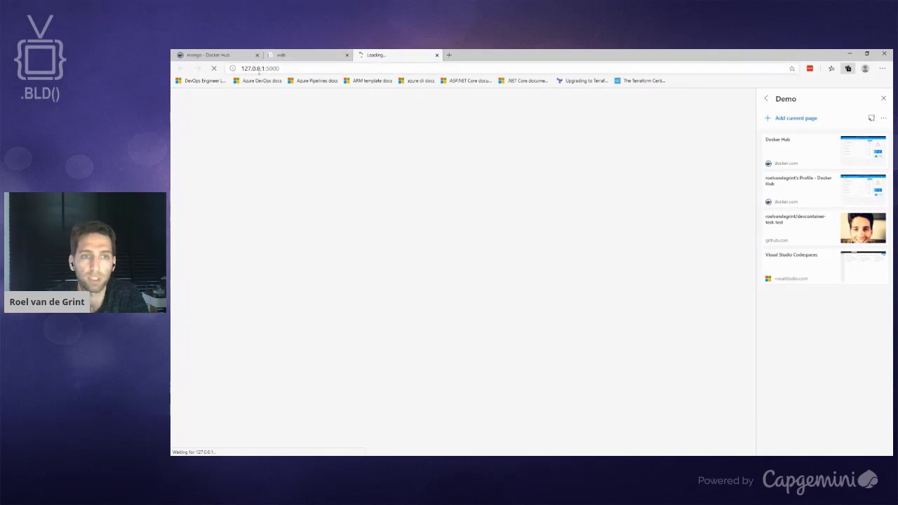
Step: Close the old web tab in the browser and bring up the application at 127.0.0.1:5000 once it has loaded
middle_click(297, 59)
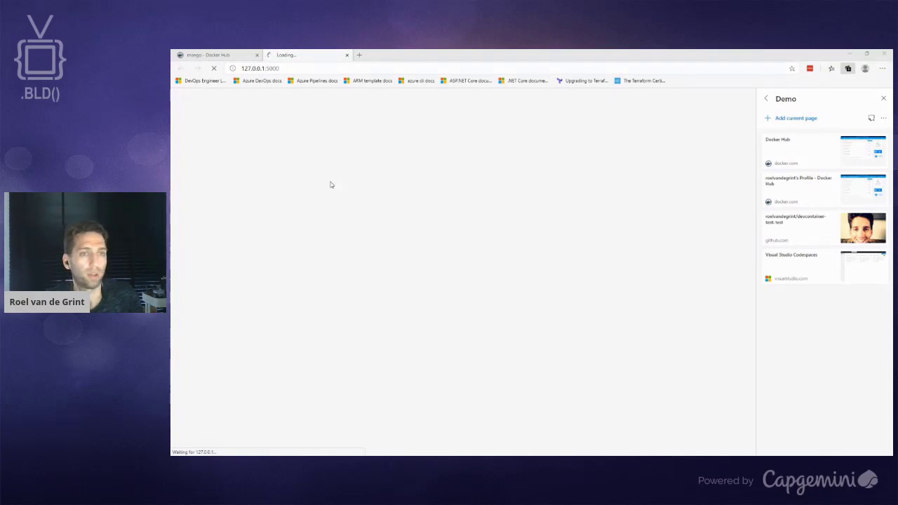
key(alt+Tab)
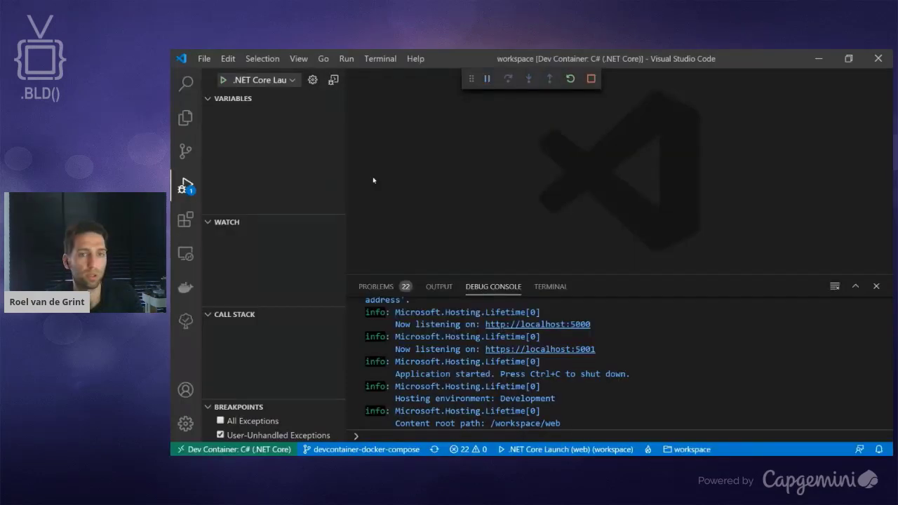
key(alt+Tab)
drag(438, 103, 436, 106)
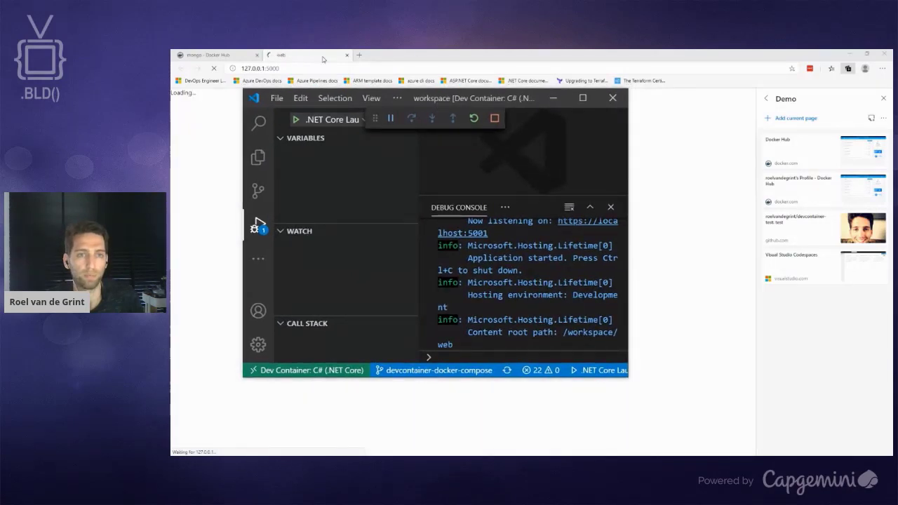
click(212, 109)
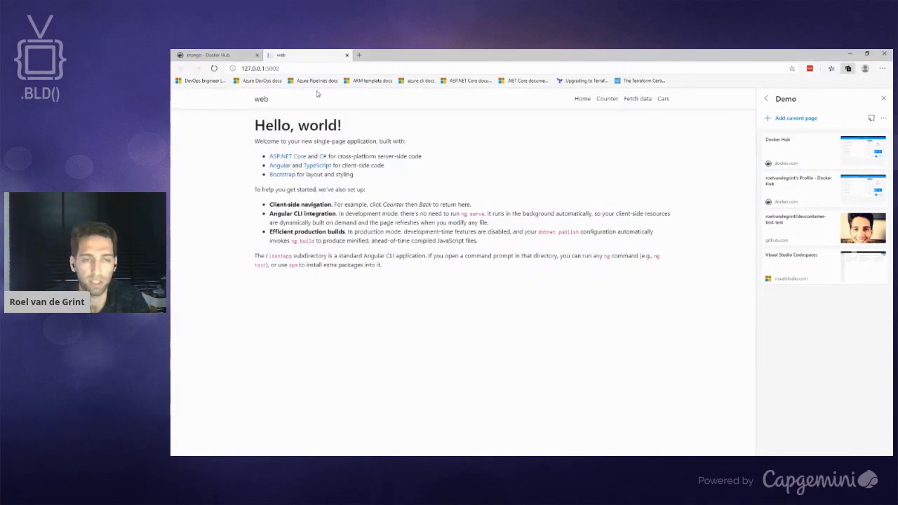
Step: Open the application's Cars page, examine the car table and its cache status, and reload the cars
click(663, 100)
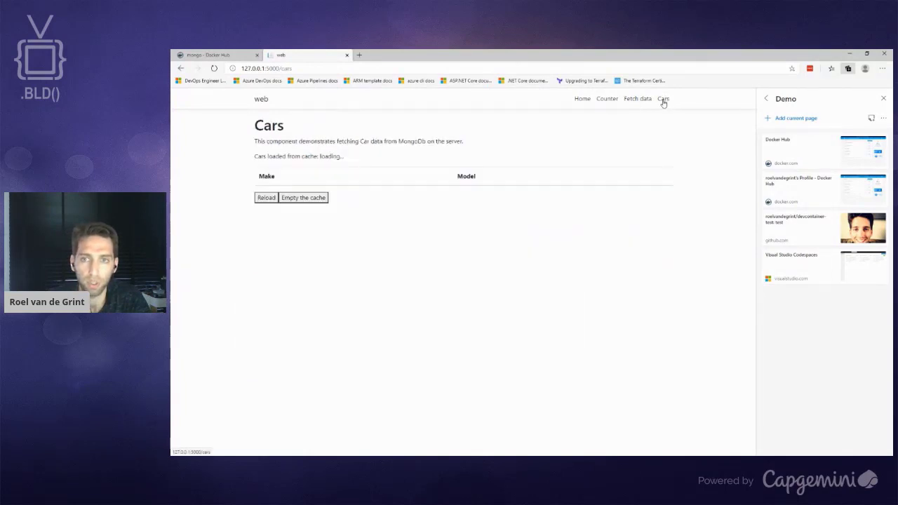
drag(259, 195, 461, 232)
double_click(323, 157)
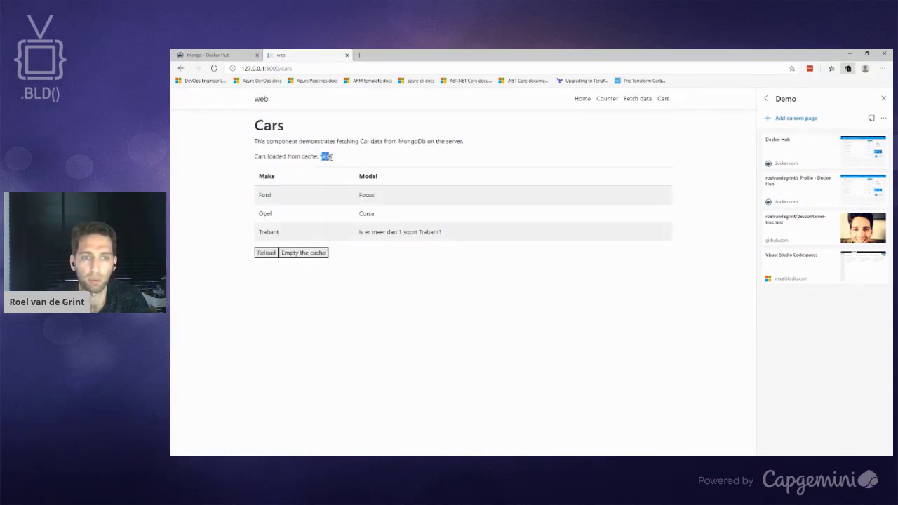
click(266, 254)
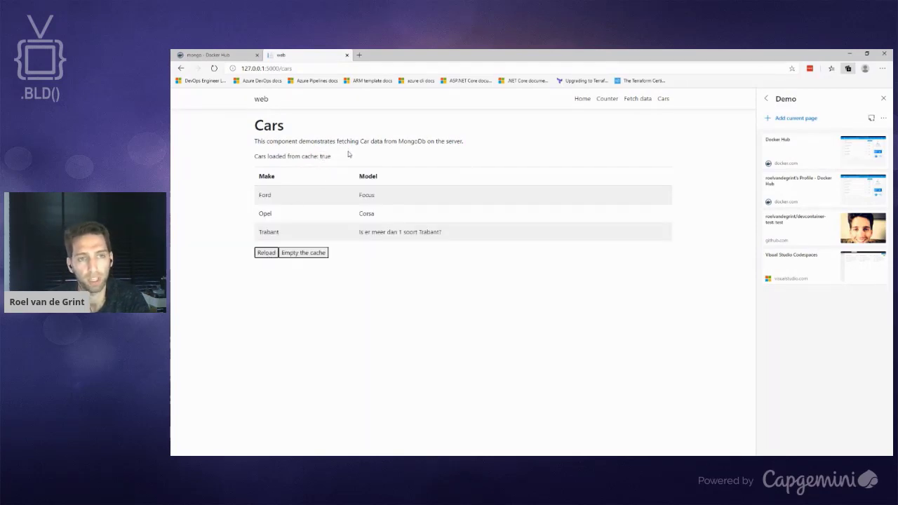
Step: Close the web application's browser tab, then switch to Visual Studio Code and stop the debugging session
key(ctrl+w)
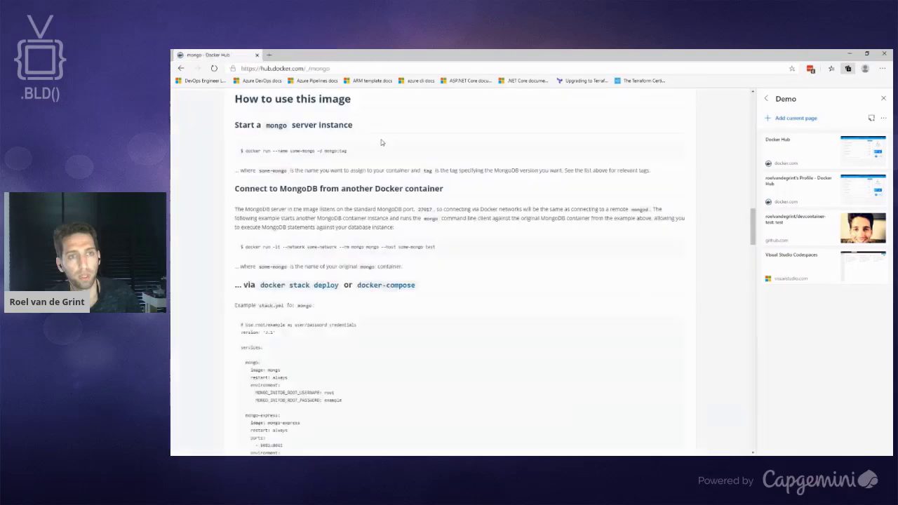
key(alt+Tab)
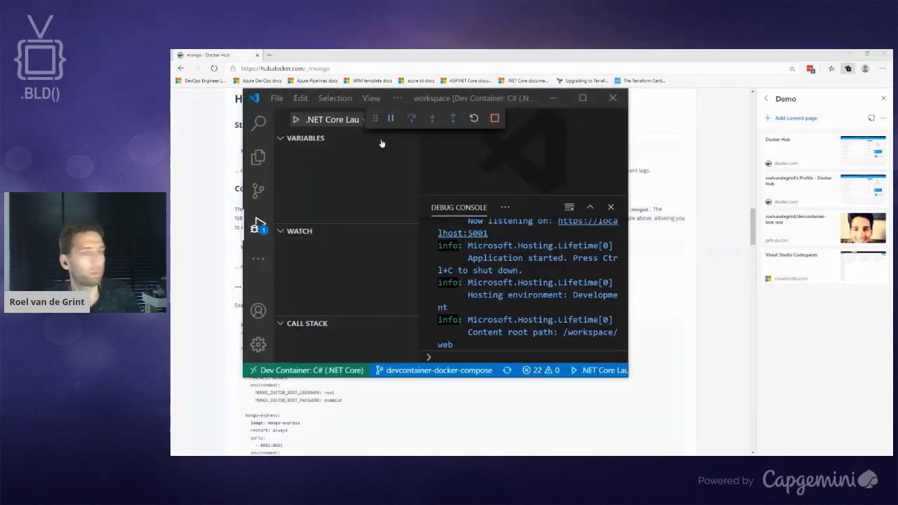
double_click(444, 100)
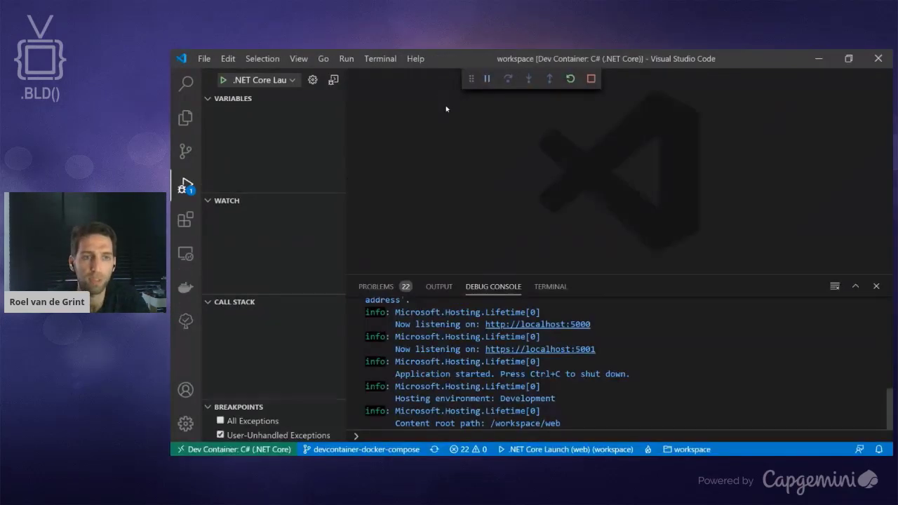
click(590, 80)
click(203, 60)
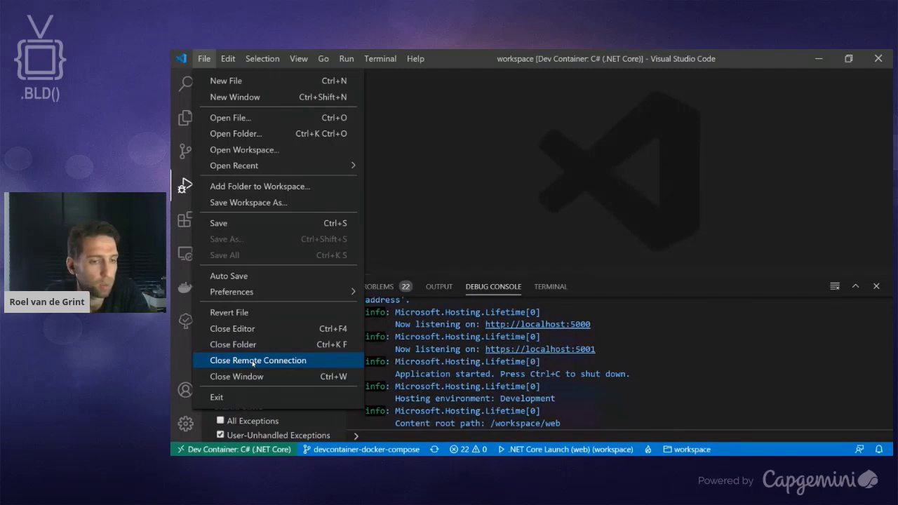
key(Escape)
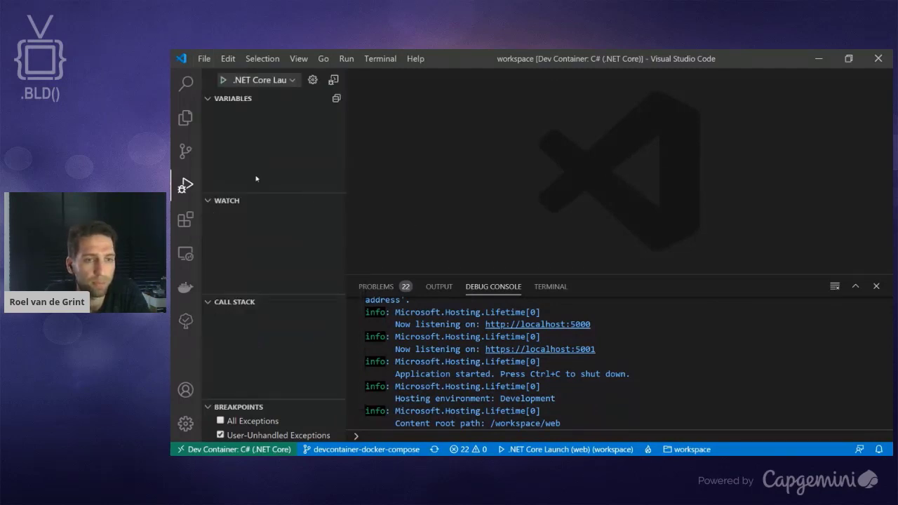
Step: Open the Dockerfile in the .devcontainer folder and examine the arguments for installing Node.js, including NODE_VERSION
click(185, 118)
click(245, 127)
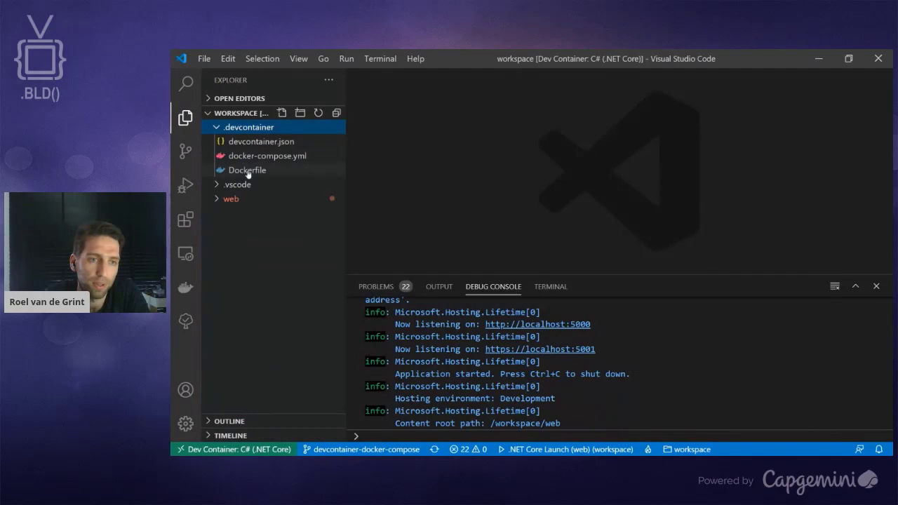
click(247, 169)
scroll(452, 157, down, 3)
scroll(452, 151, down, 4)
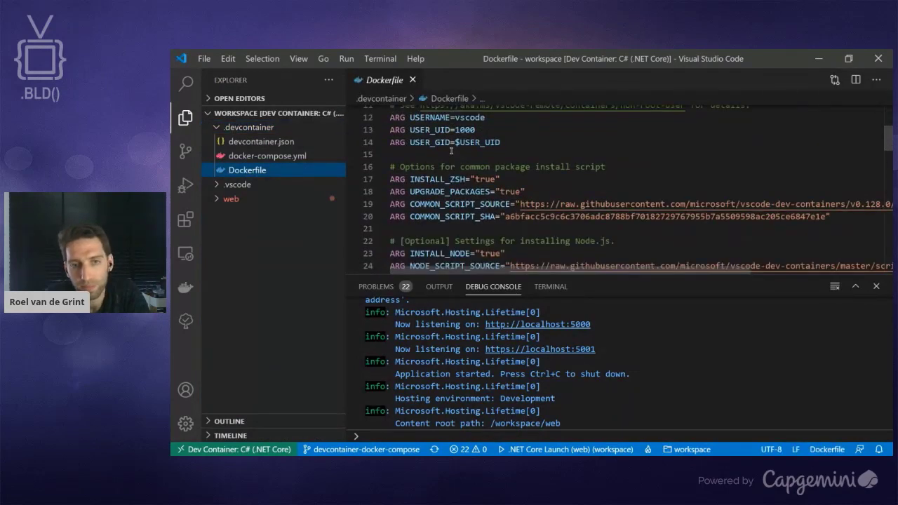
double_click(485, 160)
drag(514, 162, 534, 164)
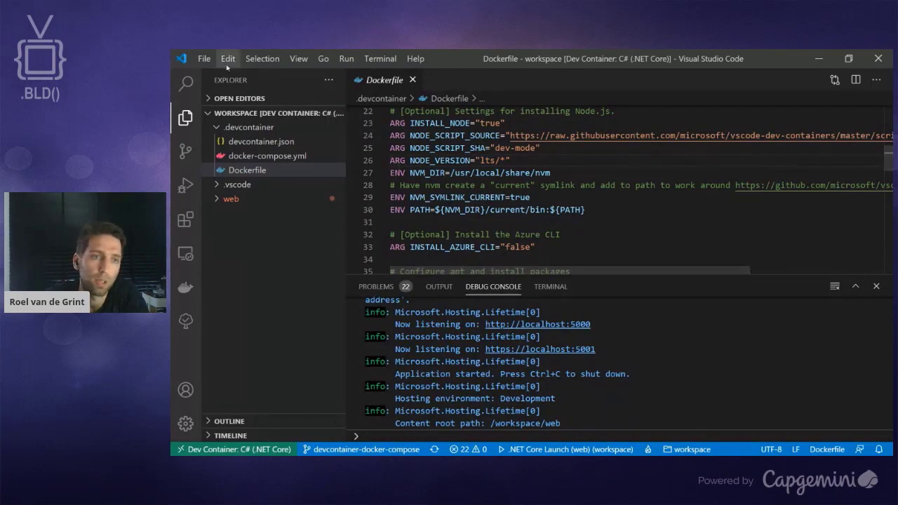
Step: Leave the dev container by reopening the devcontainer_docker_compose folder in WSL
click(204, 58)
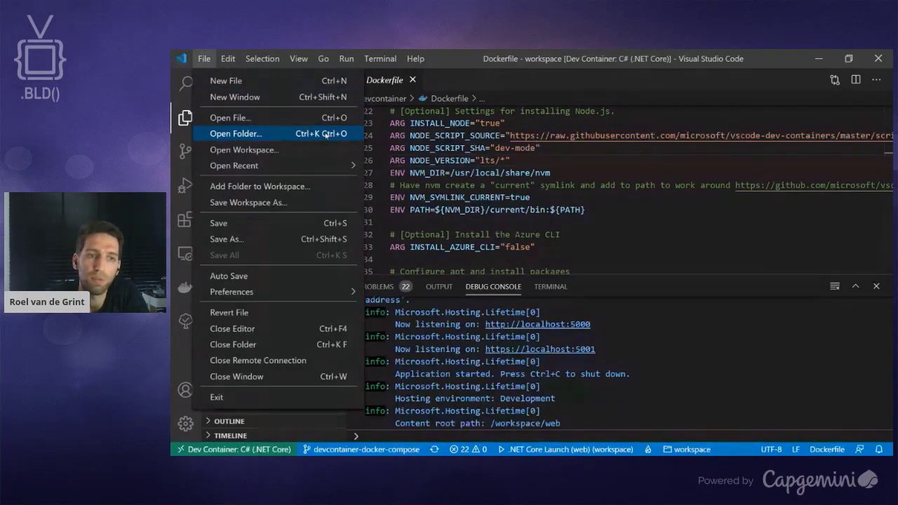
click(261, 134)
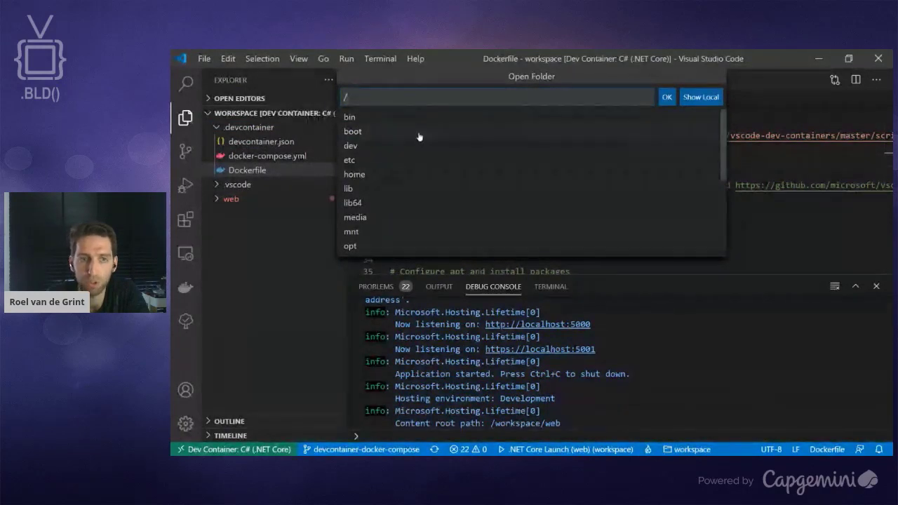
click(235, 449)
click(435, 105)
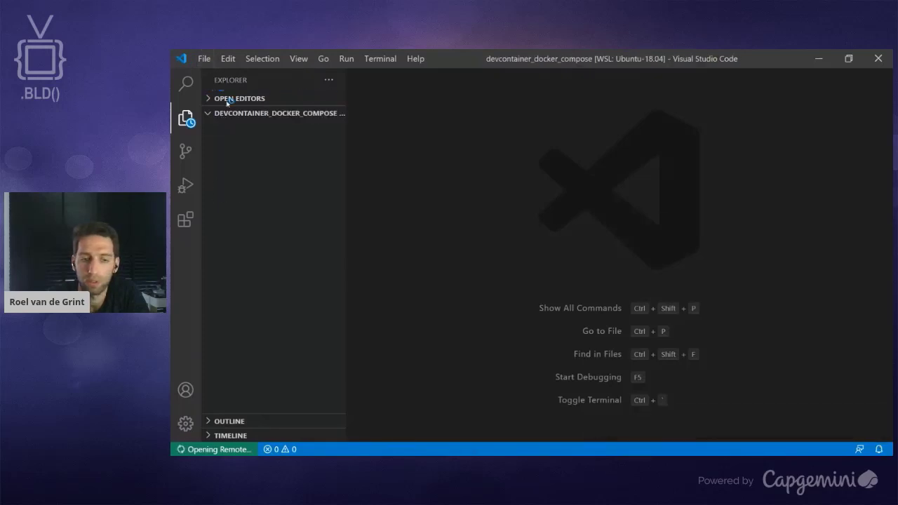
Step: Open the devcontainer_from_image folder from the demo directory in WSL
click(203, 58)
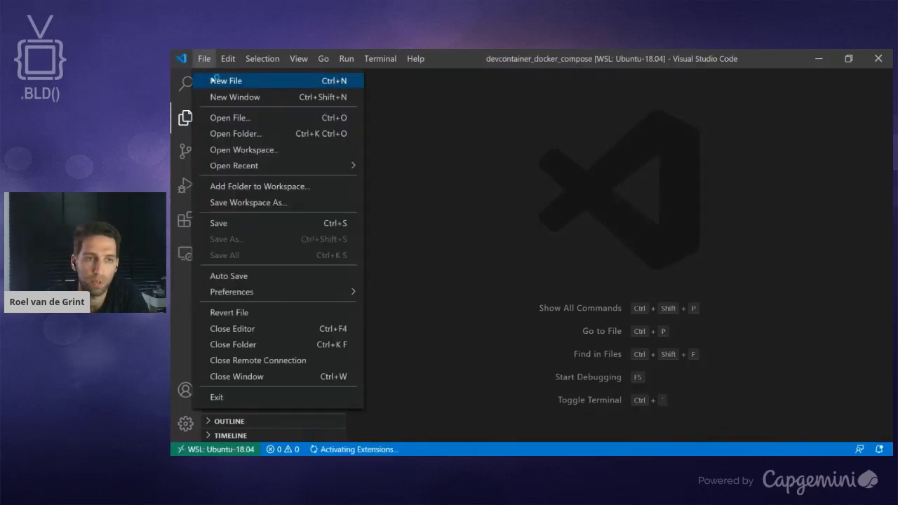
click(240, 134)
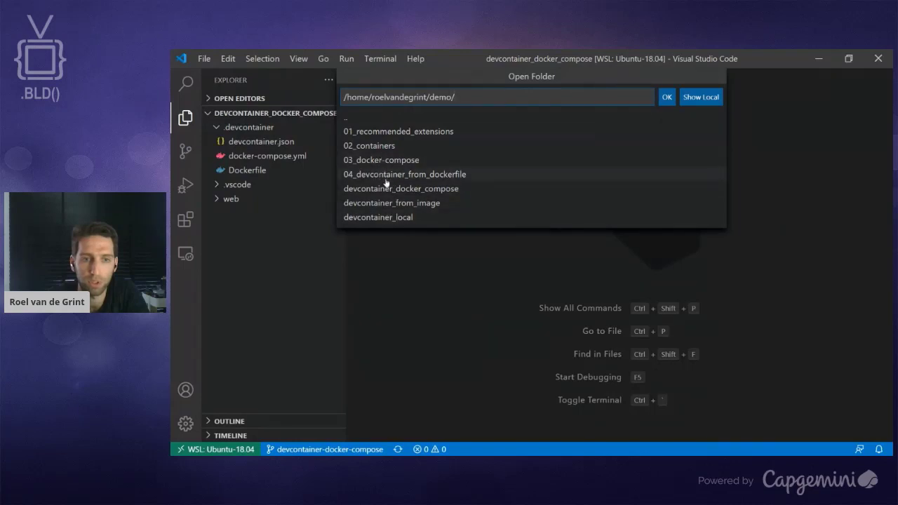
click(385, 203)
click(667, 96)
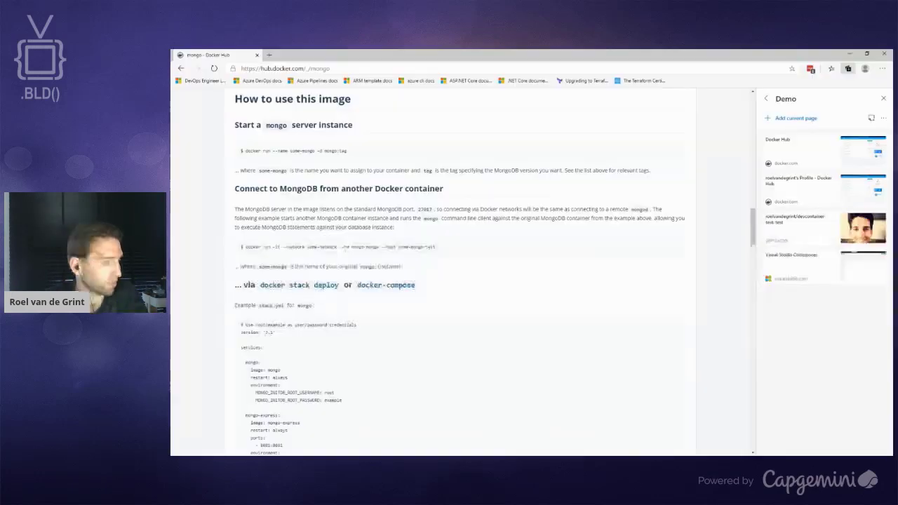
Step: Switch to the browser, show the Docker Hub profile's repositories from the Demo collection, and return to Visual Studio Code
key(alt+Tab)
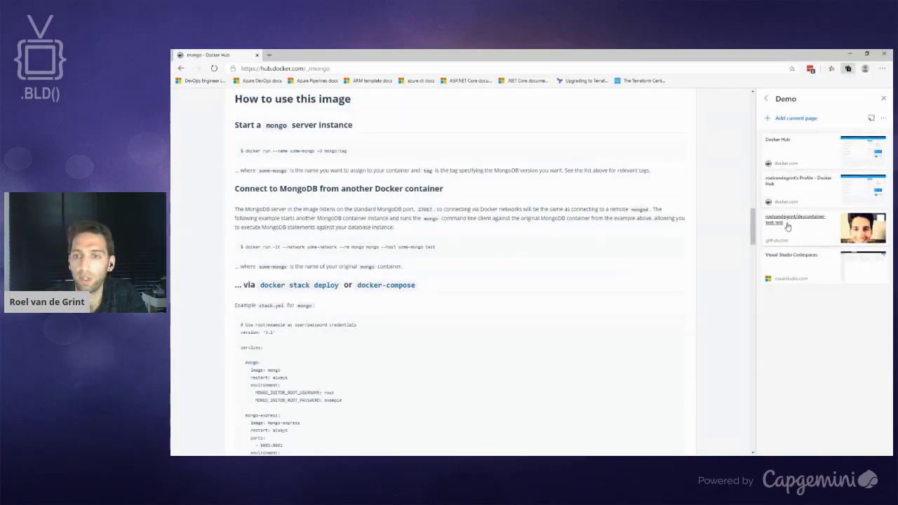
click(797, 184)
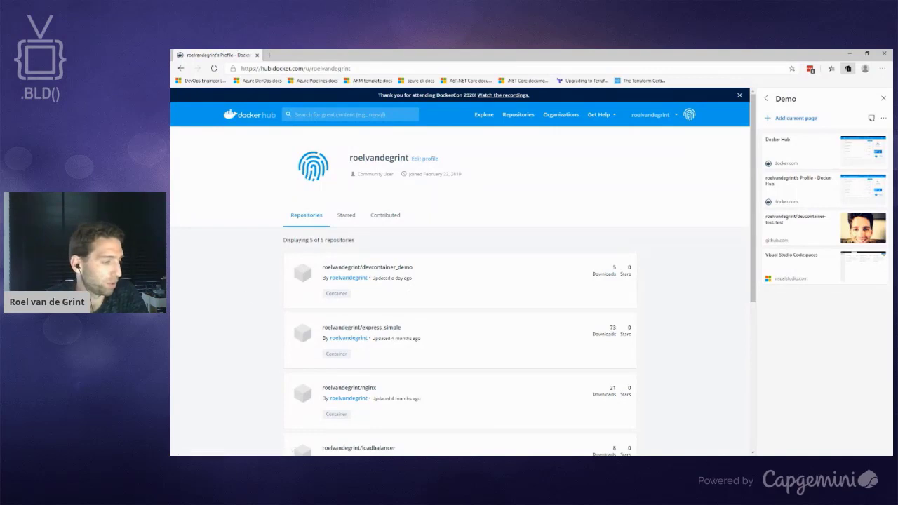
key(alt+Tab)
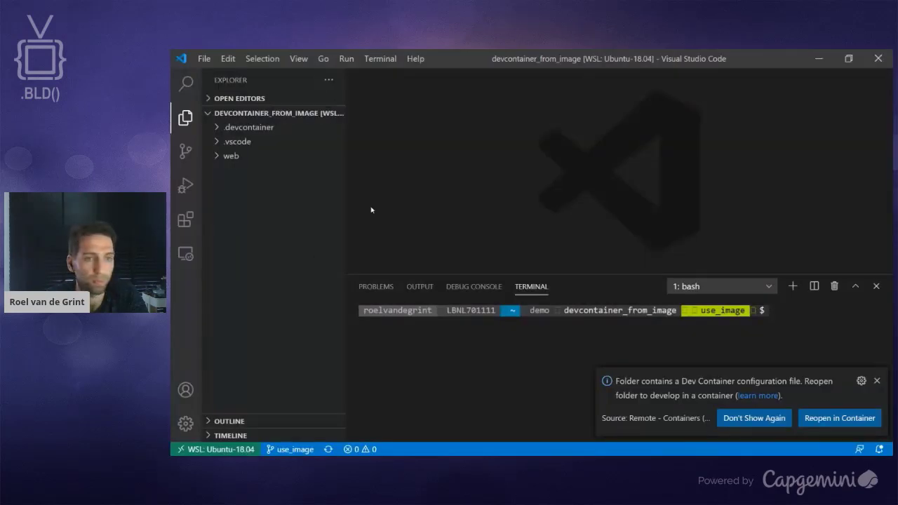
Step: Open docker-compose.yml in the .devcontainer folder and examine the devcontainer_demo image used by the dev service
click(242, 130)
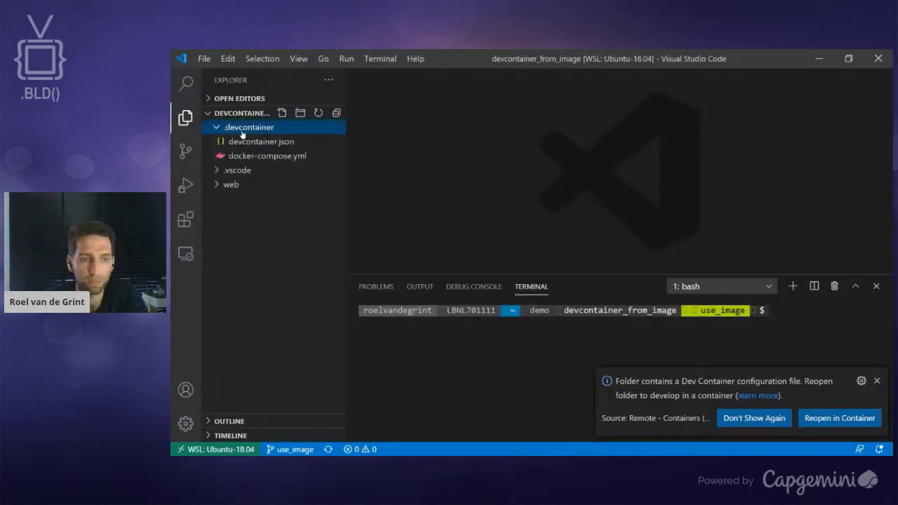
click(269, 156)
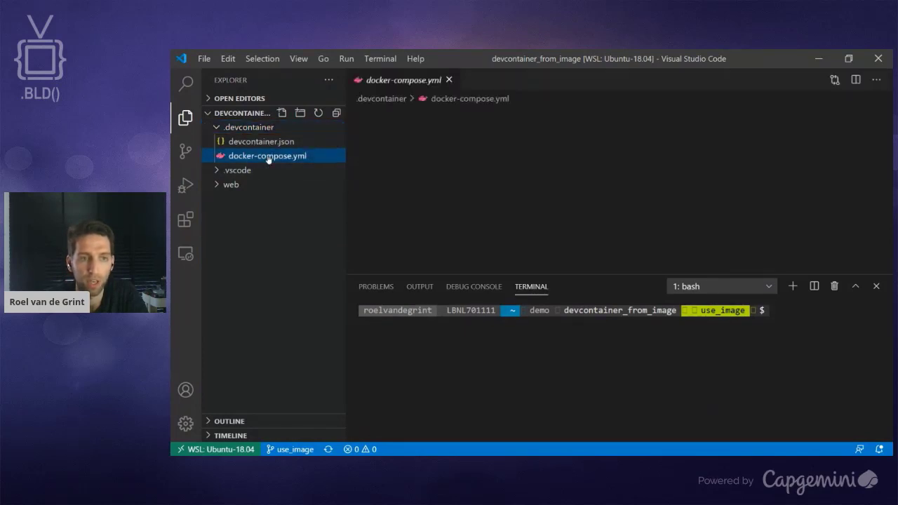
drag(410, 149, 608, 145)
click(608, 146)
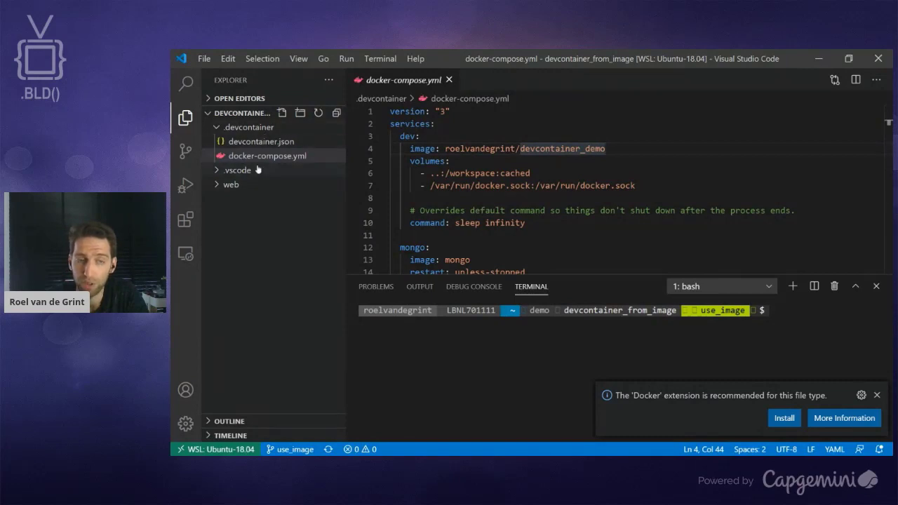
drag(607, 148, 445, 148)
click(455, 148)
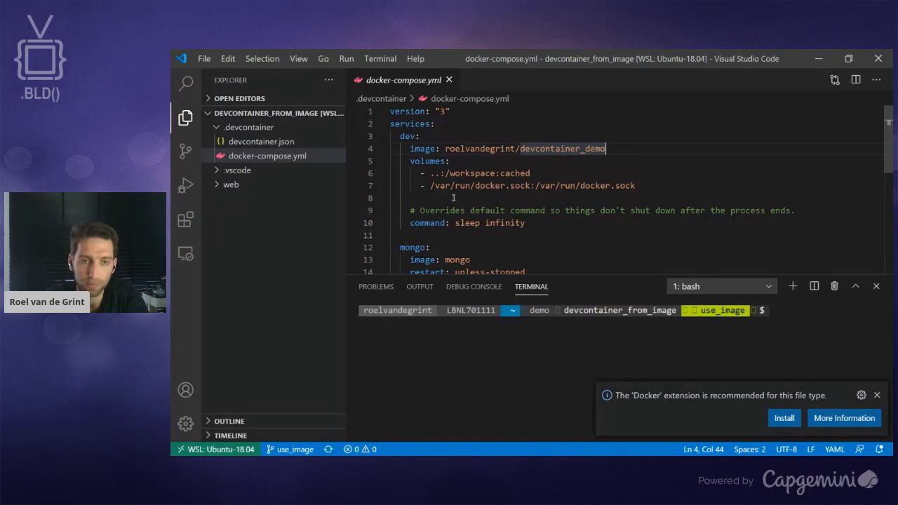
Step: Collapse the .devcontainer folder and close docker-compose.yml, the WSL remote connection and the empty Untitled-1 editor
click(243, 130)
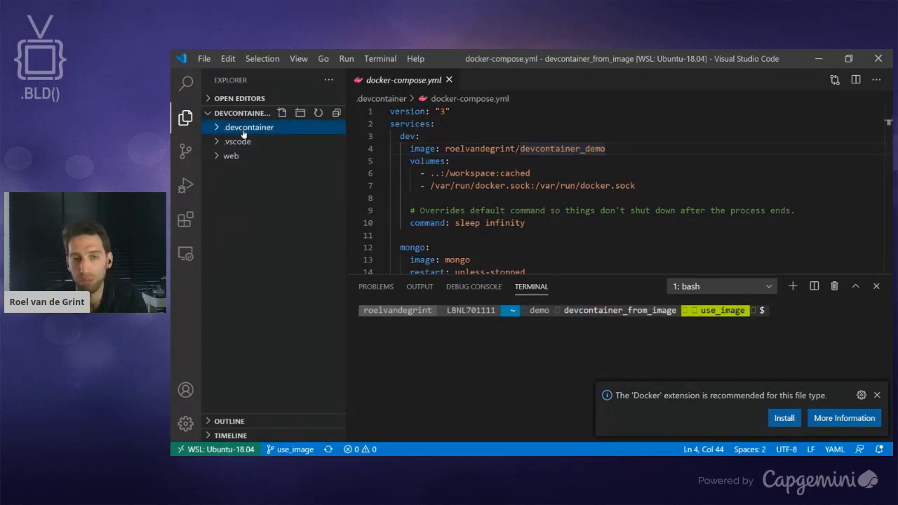
click(449, 80)
click(207, 61)
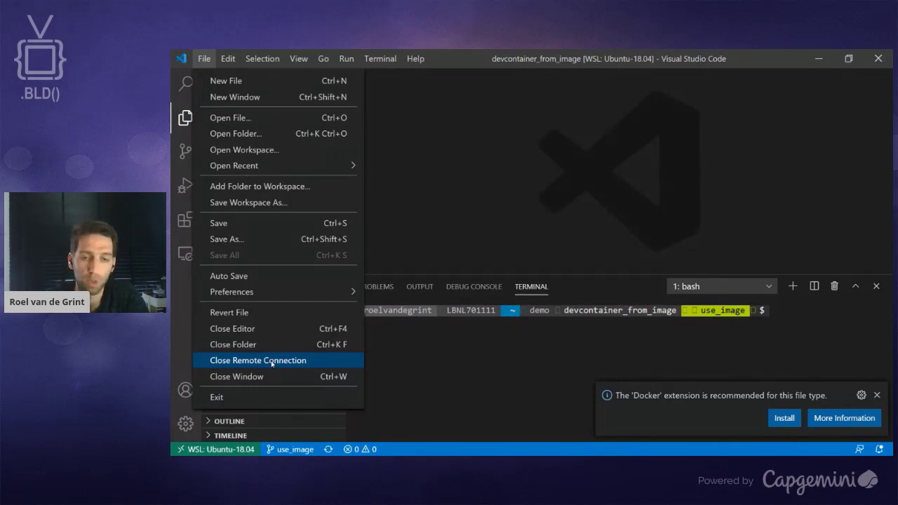
click(272, 360)
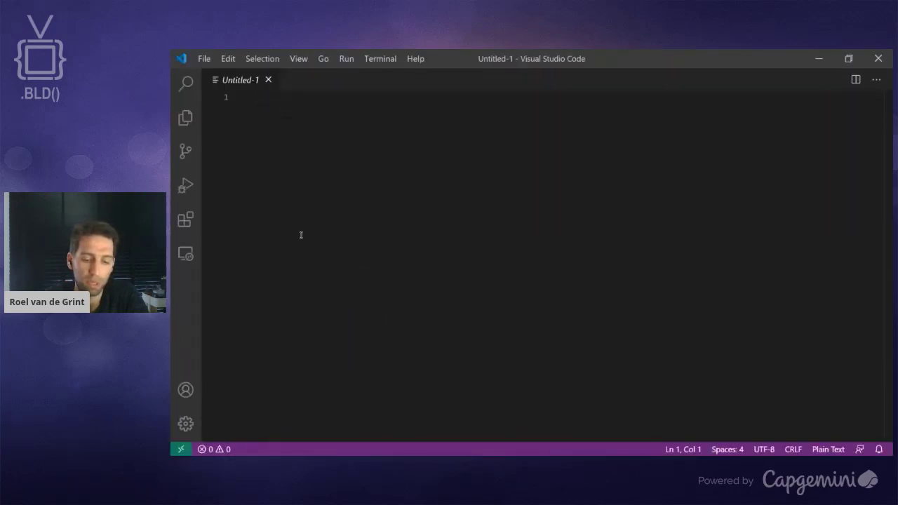
click(268, 80)
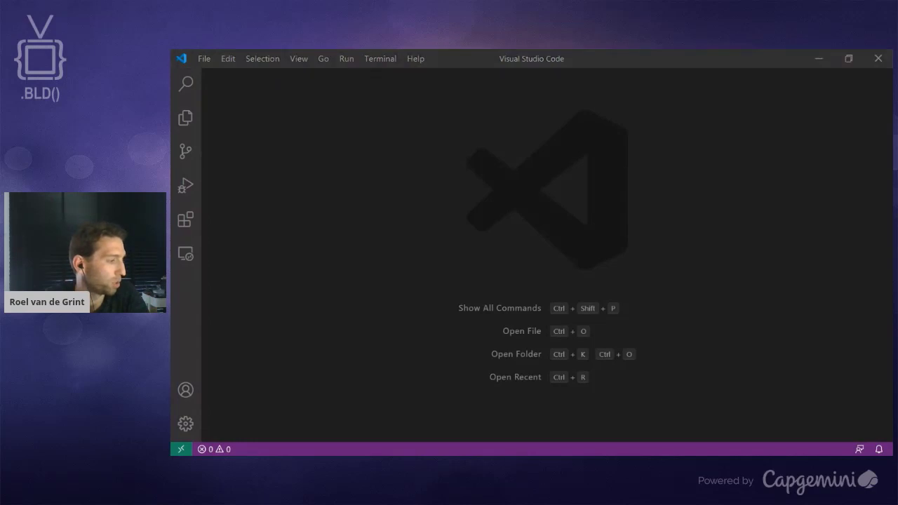
Step: Switch to the browser, sign in to Visual Studio Codespaces and open the "03 - From image" codespace
key(alt+Tab)
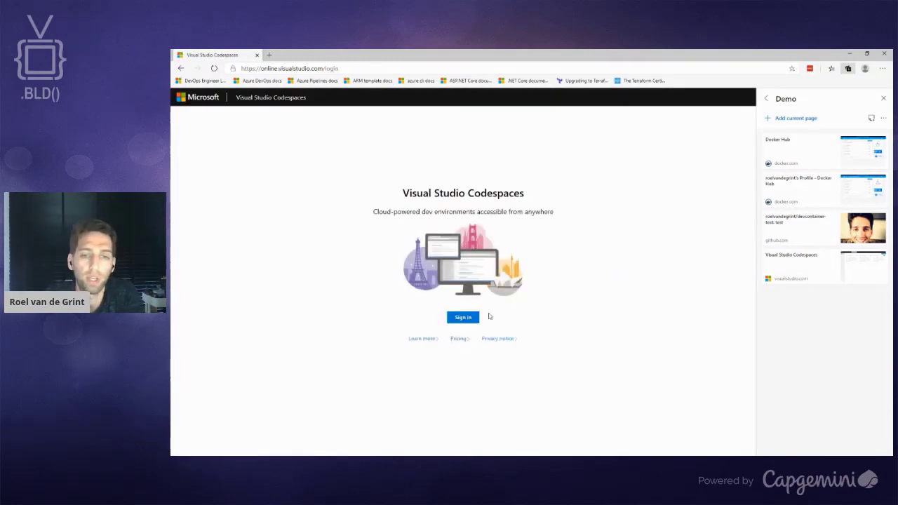
click(464, 322)
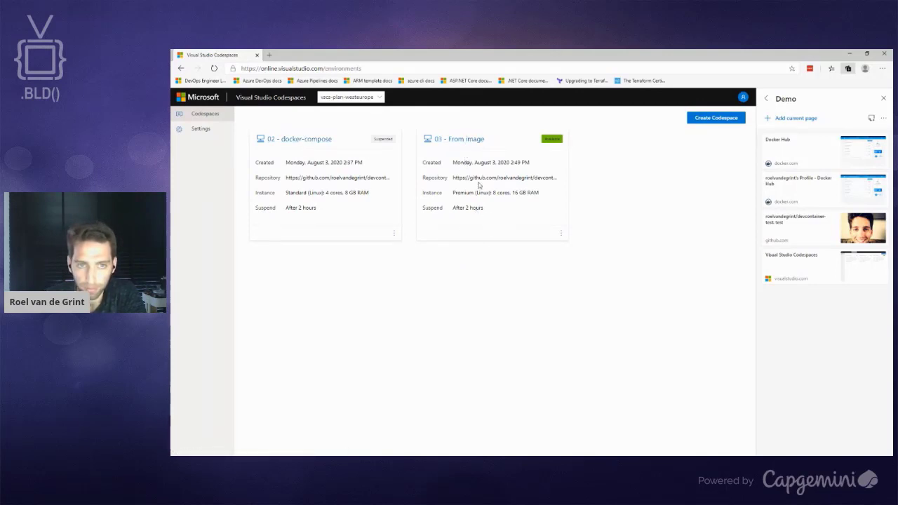
click(461, 143)
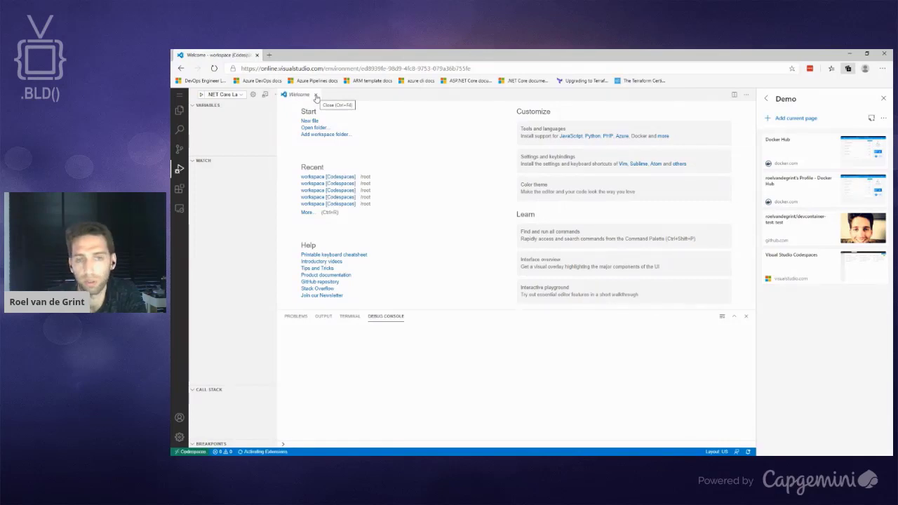
Step: Close the Welcome page and examine the codespace's workspace folders and its Docker containers
click(316, 97)
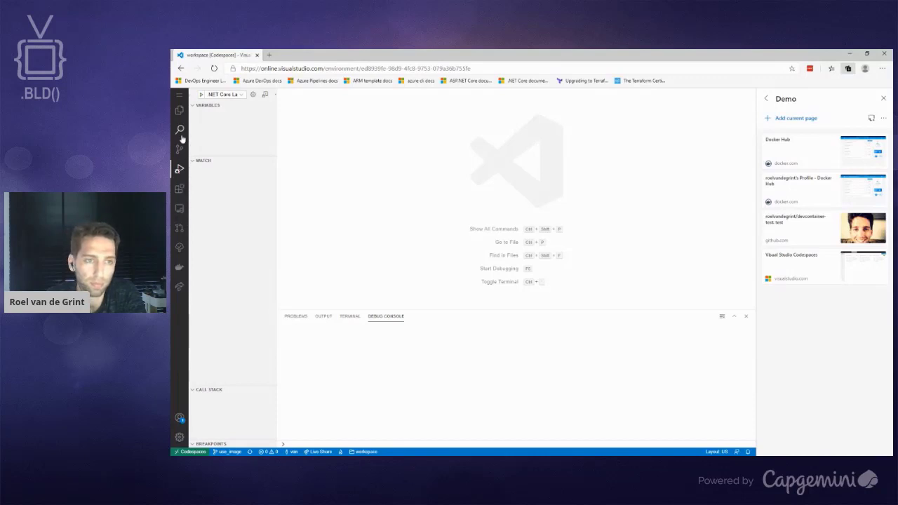
click(181, 112)
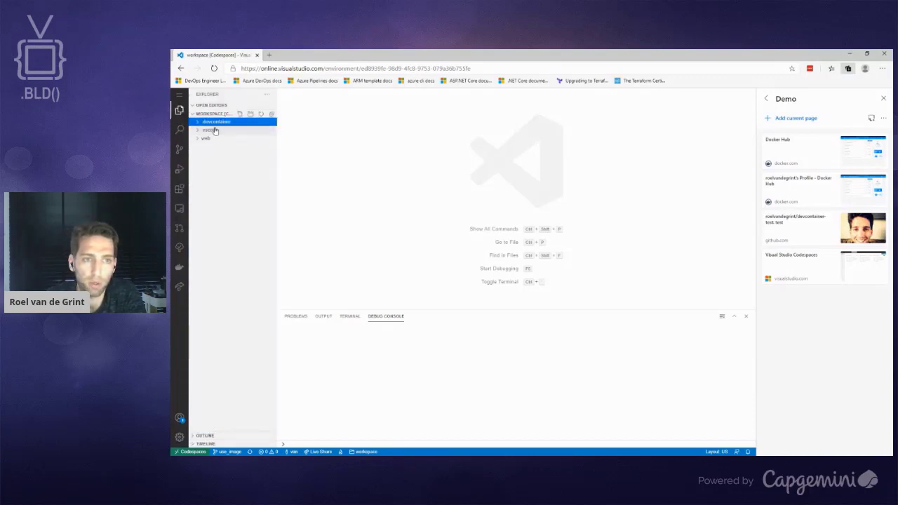
click(179, 267)
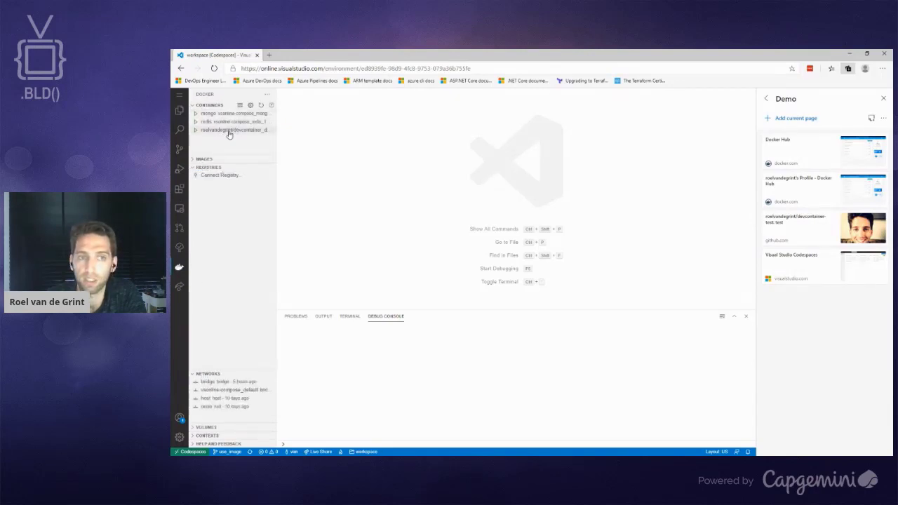
Step: Launch the web app in the codespace with the .NET Core Launch (web) configuration
click(180, 169)
click(180, 95)
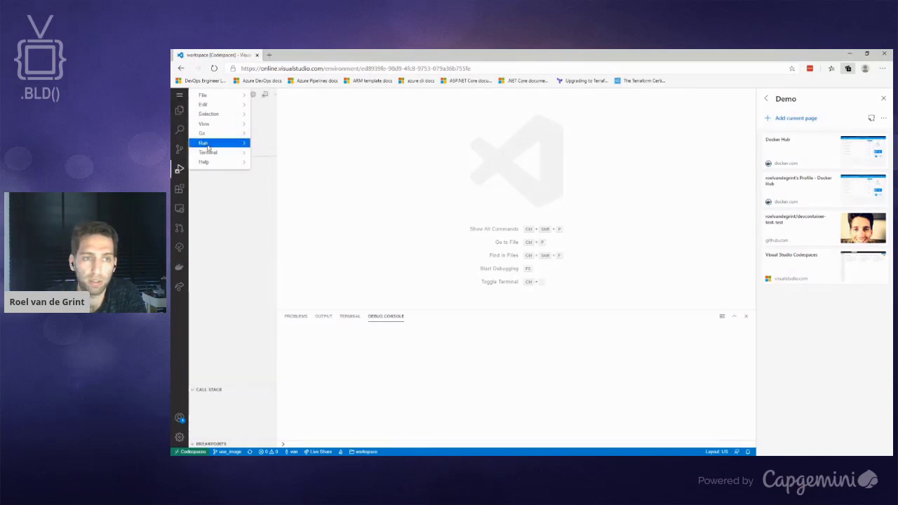
mouse_move(207, 148)
click(292, 151)
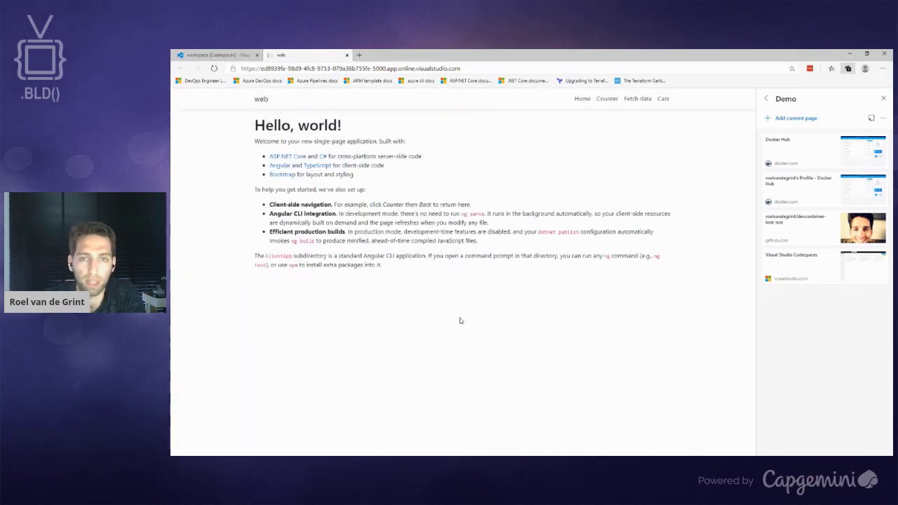
Step: Open the web app's Cars page, empty its cache and reload the car list
click(663, 101)
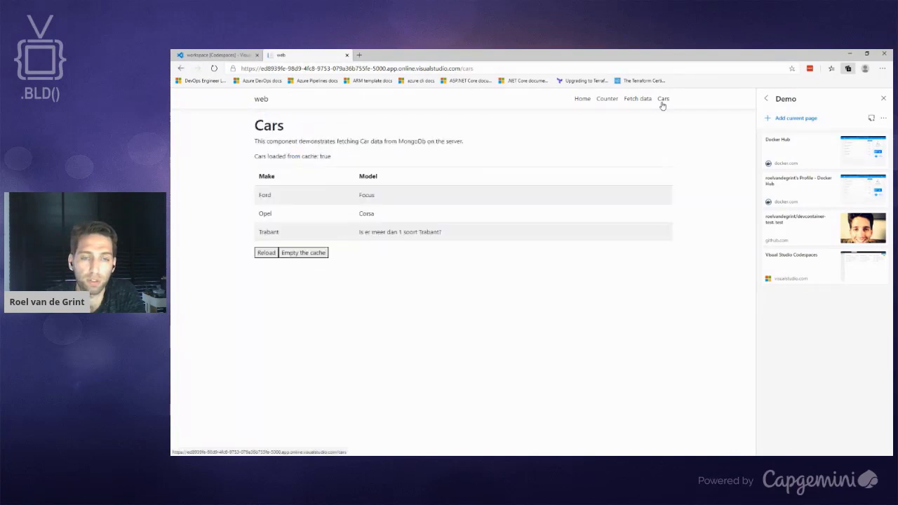
double_click(325, 156)
click(343, 161)
click(302, 254)
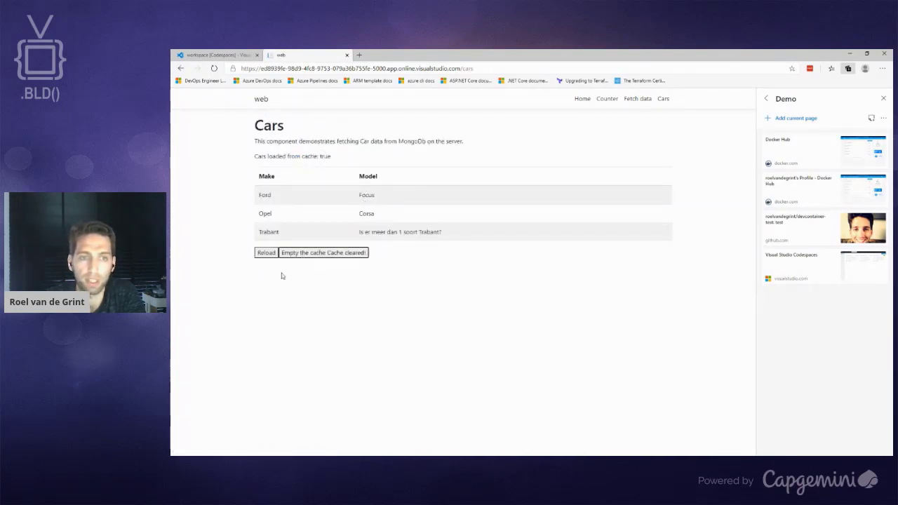
click(266, 252)
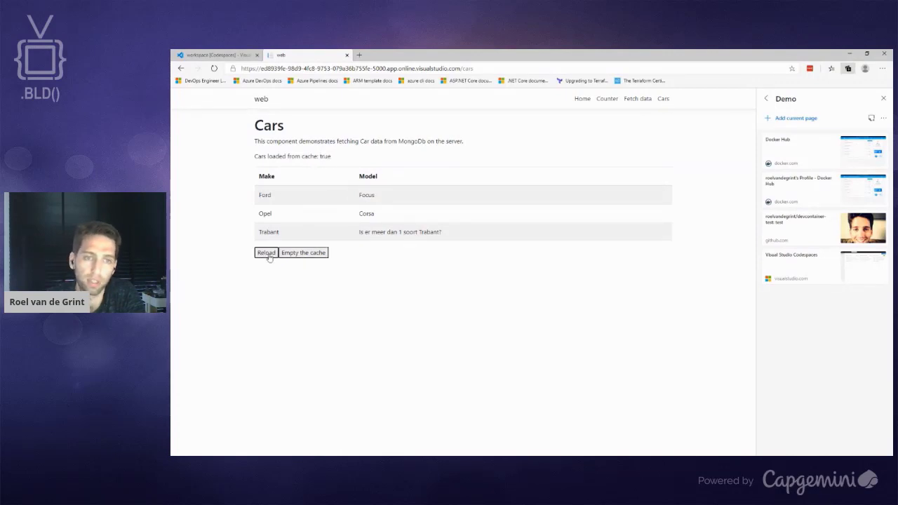
Step: Close the web app's page, stop the running app and return to the Codespaces overview
middle_click(307, 57)
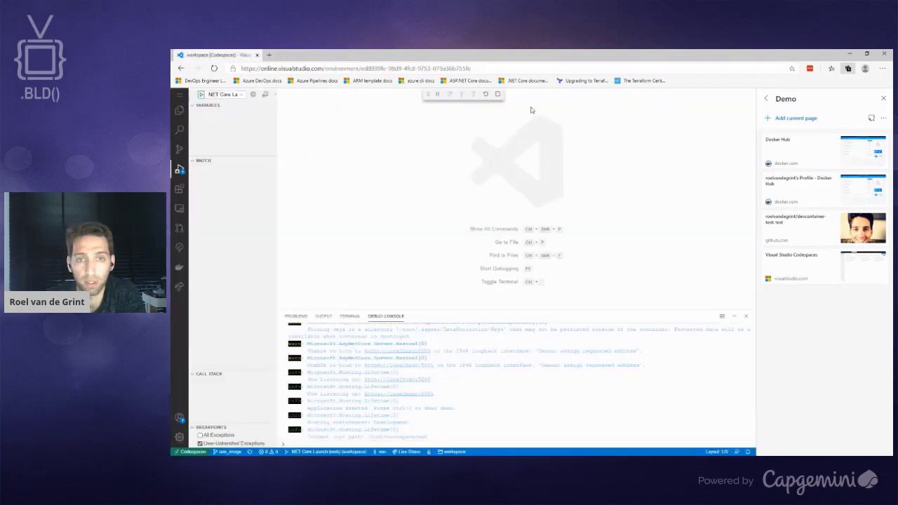
click(498, 94)
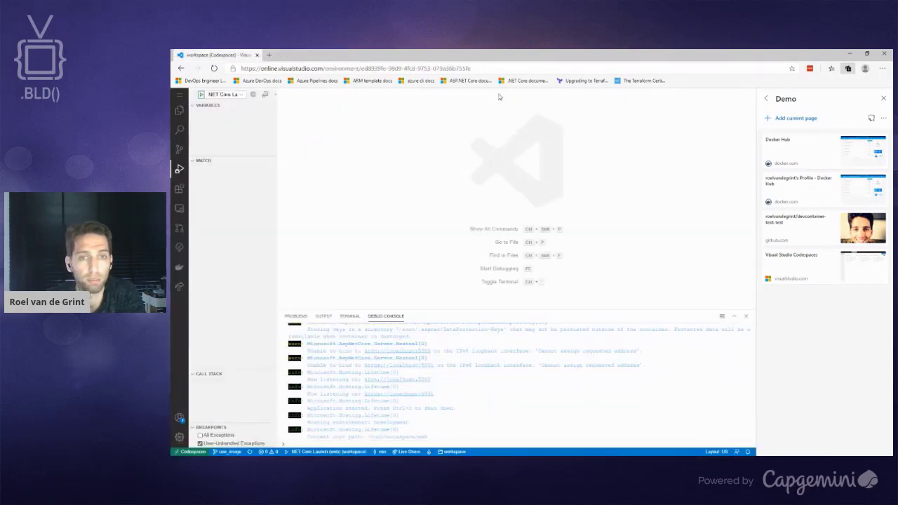
click(180, 95)
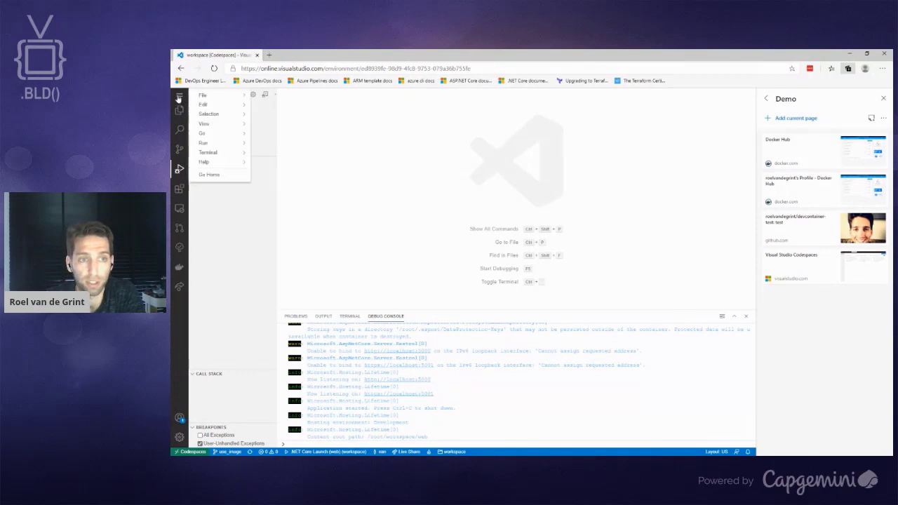
click(222, 174)
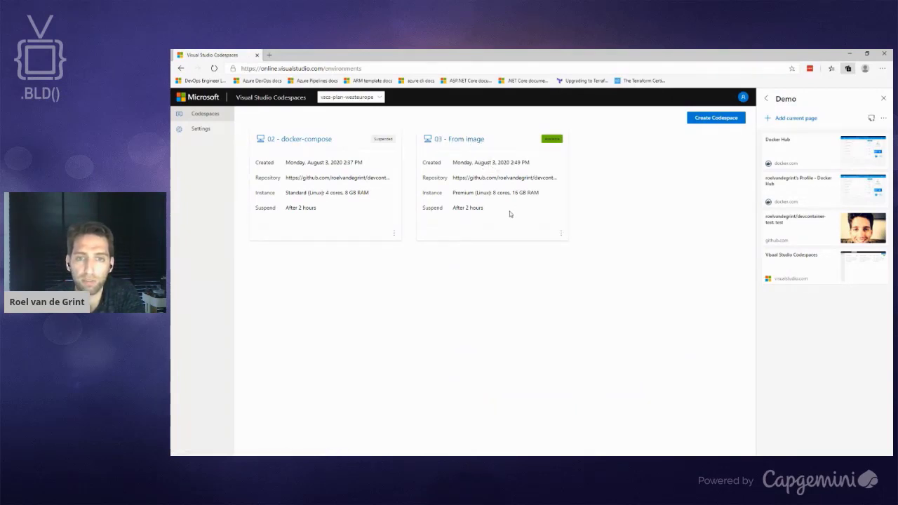
Step: Examine the settings for creating a billing plan, including its advanced options, and leave without creating one
click(344, 99)
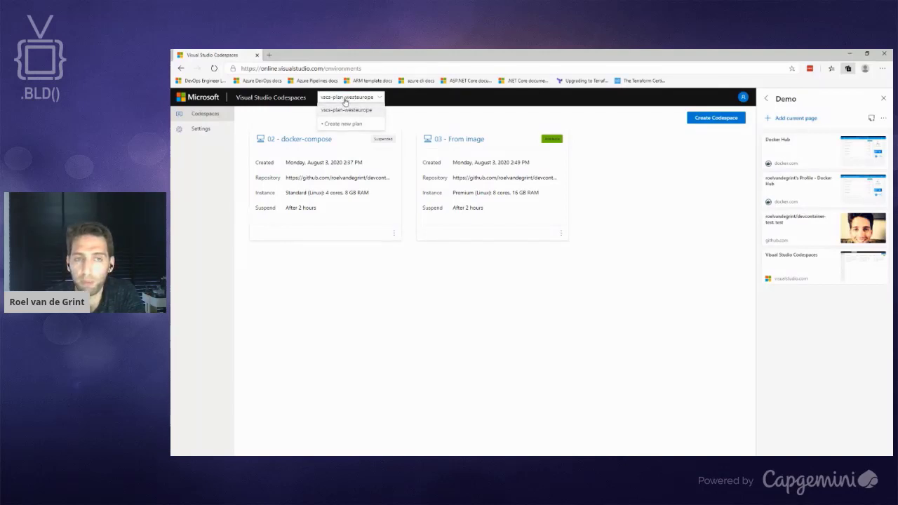
click(343, 124)
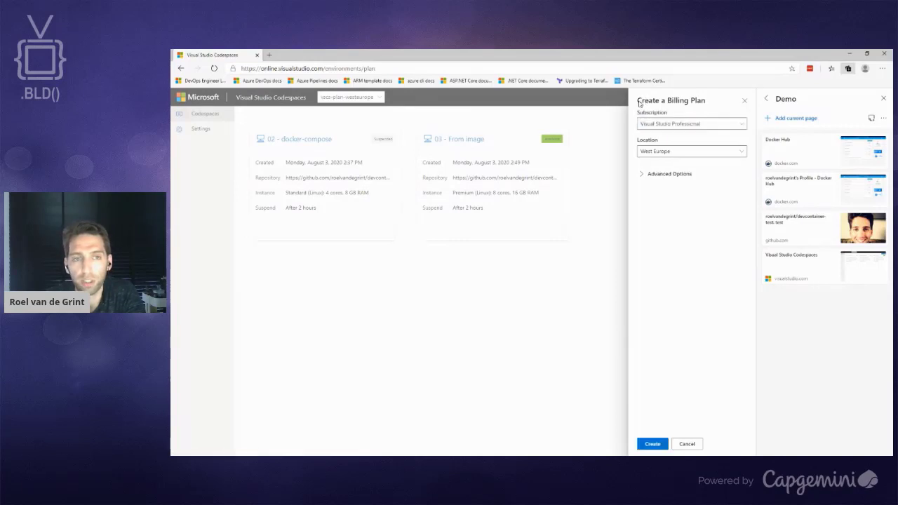
click(671, 177)
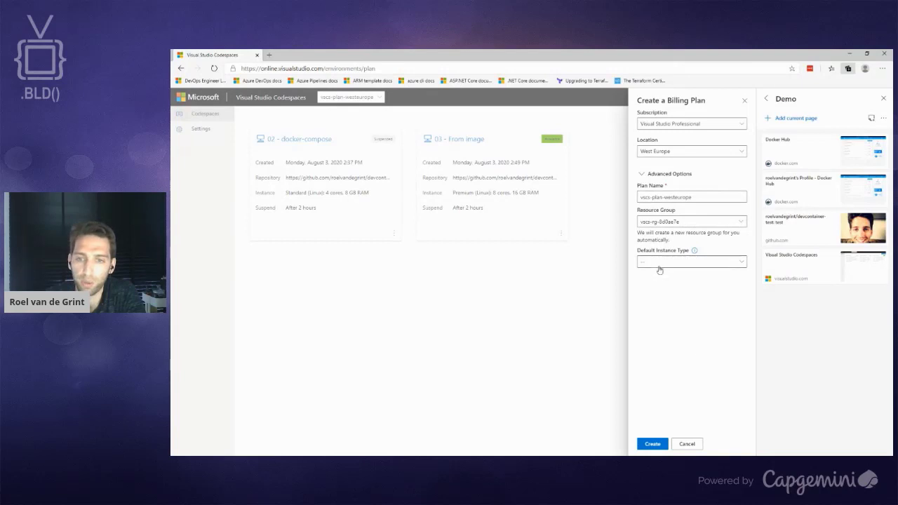
click(689, 448)
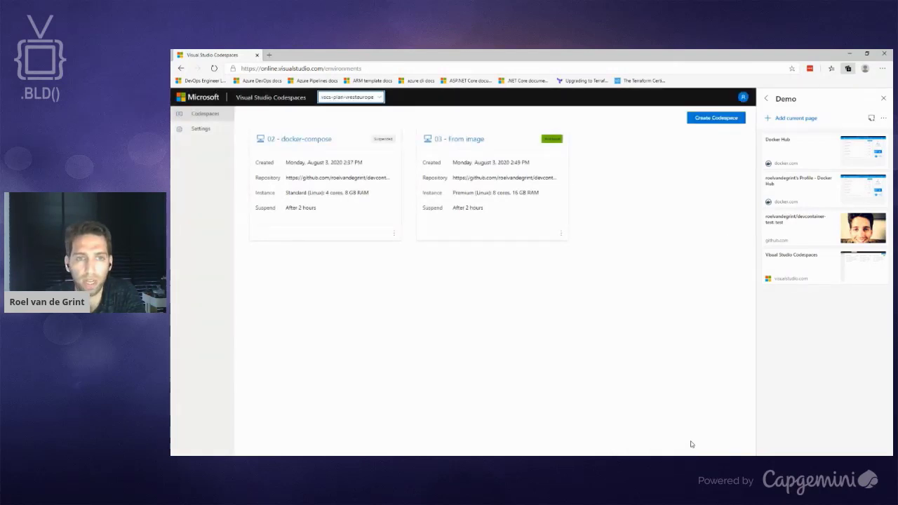
Step: Examine the codespace creation settings, including repository, instance types, idle suspend times and dotfiles, and leave without creating one
click(709, 120)
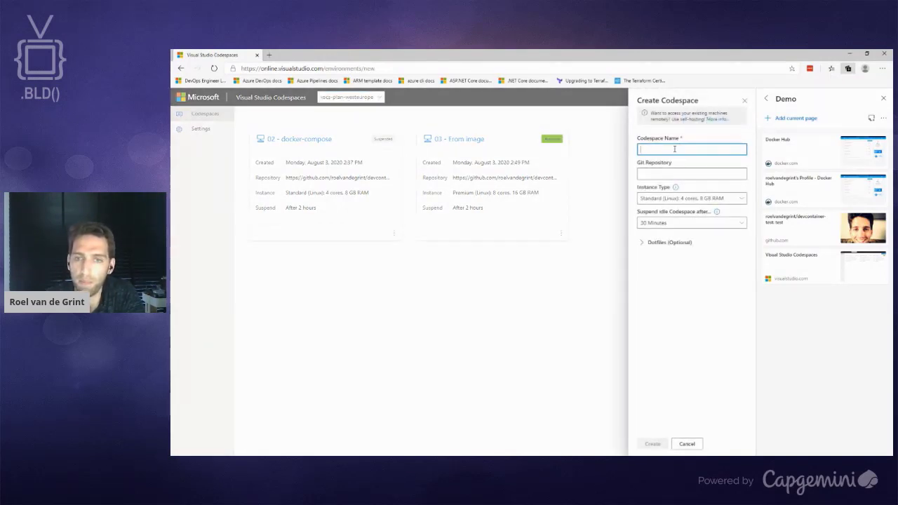
click(667, 173)
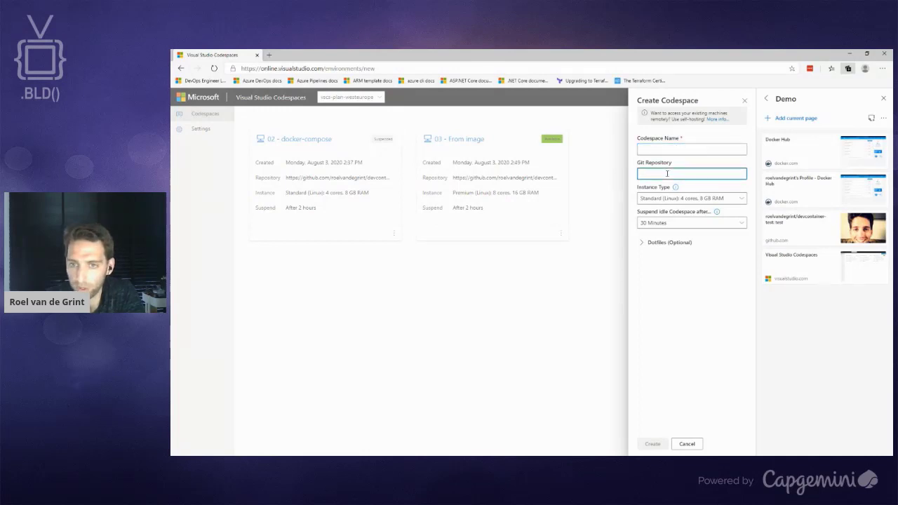
click(670, 203)
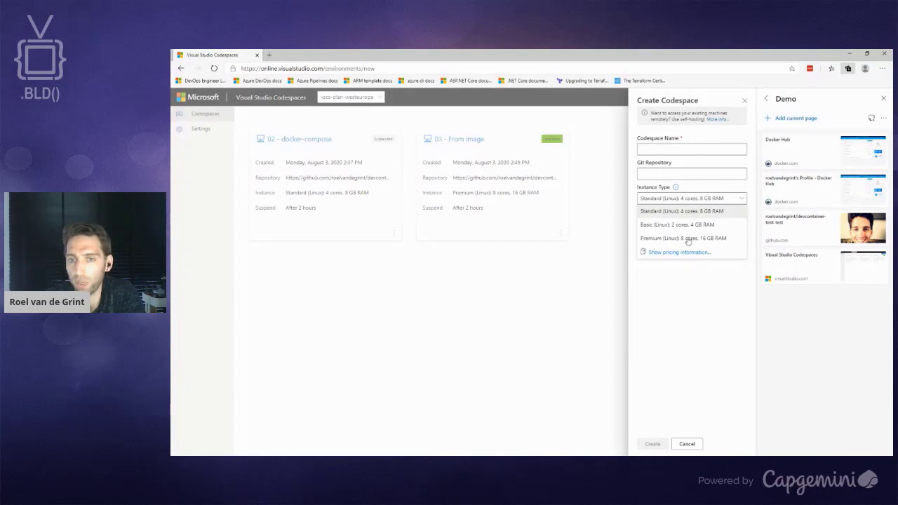
click(668, 270)
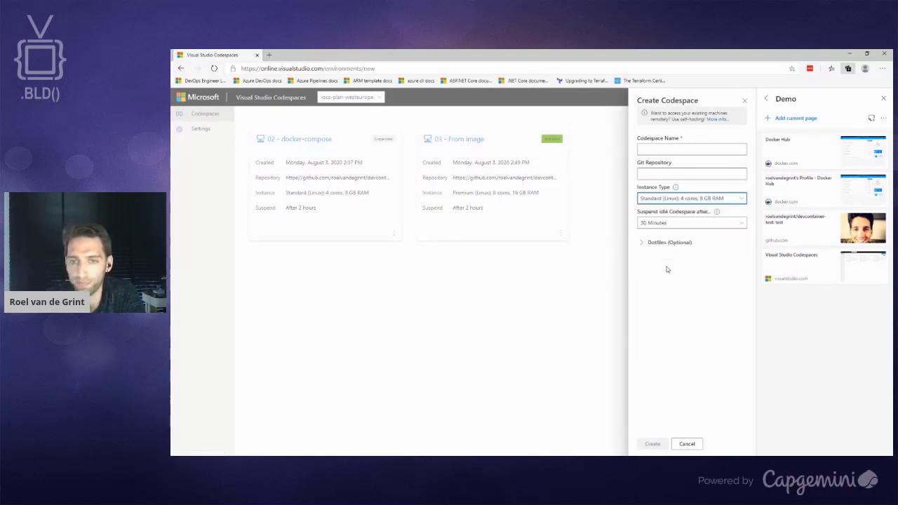
click(661, 223)
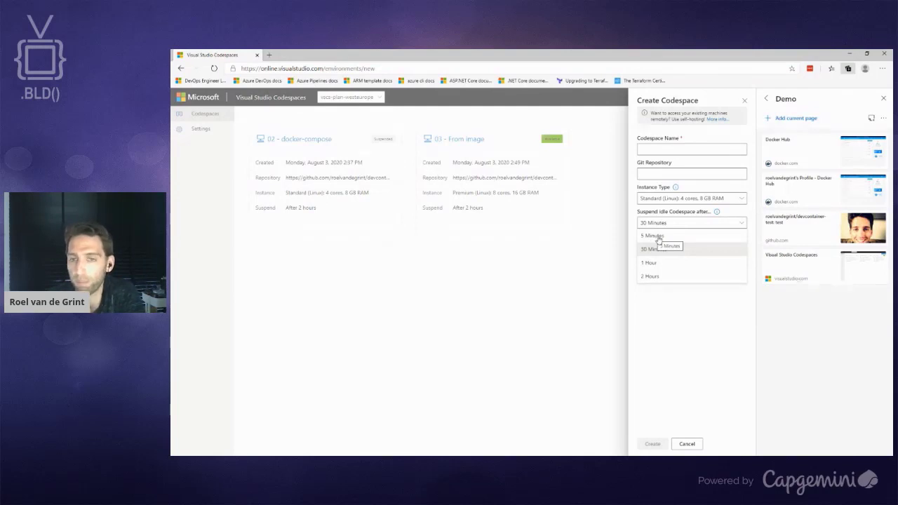
click(652, 327)
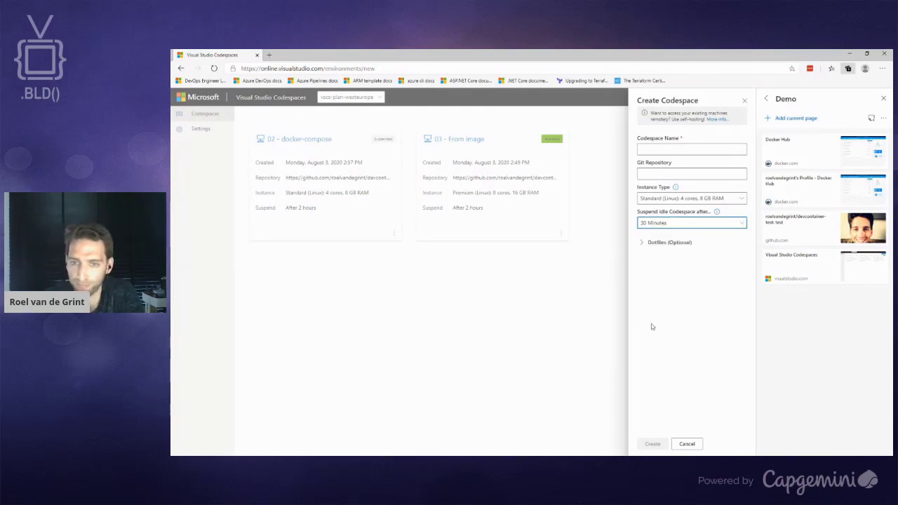
click(642, 245)
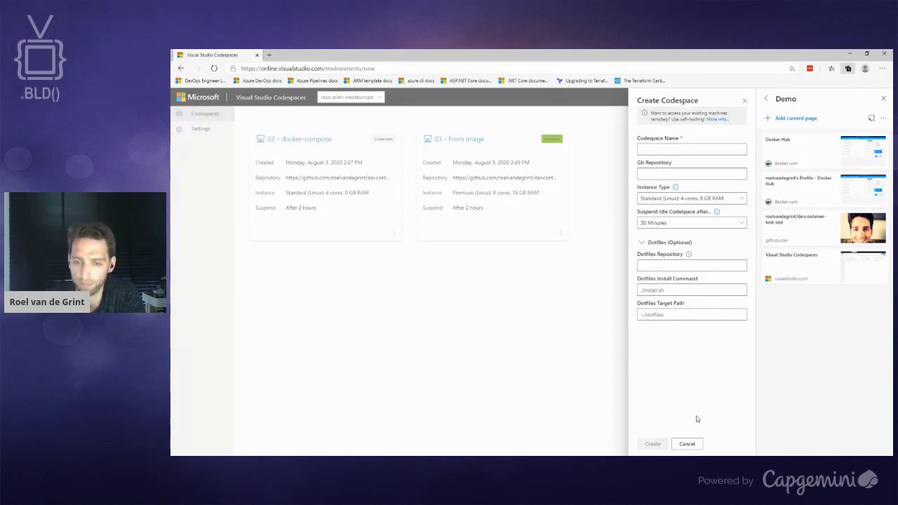
click(687, 444)
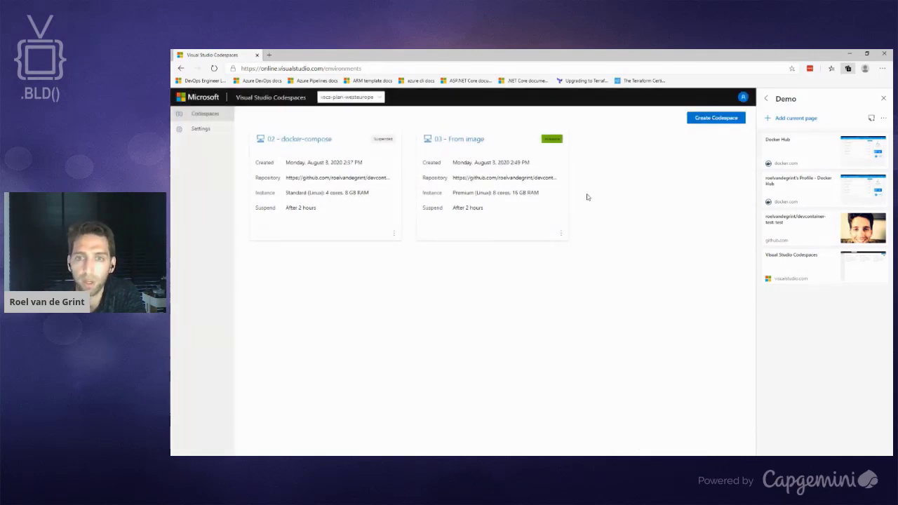
Step: Start creating a codespace and open the devcontainer-test GitHub repository's devcontainer-docker-compose branch from the Demo collection in a new browser tab
click(716, 118)
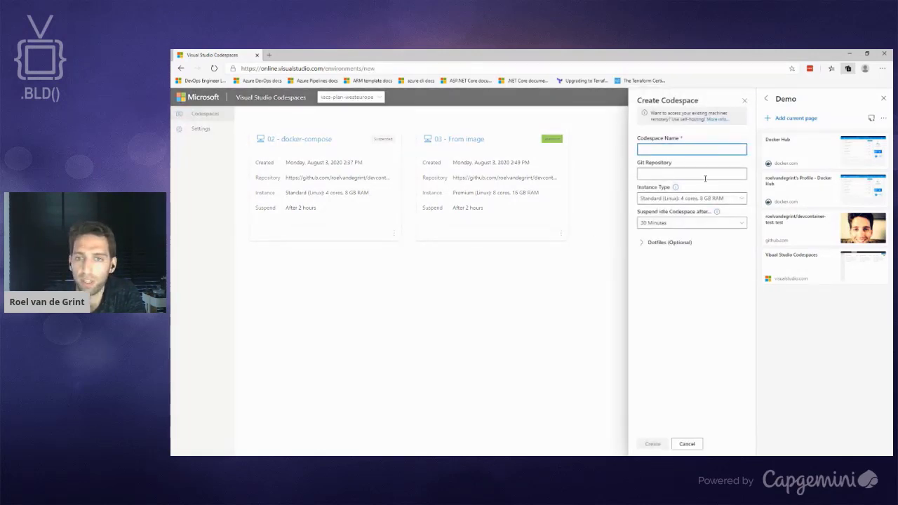
click(269, 55)
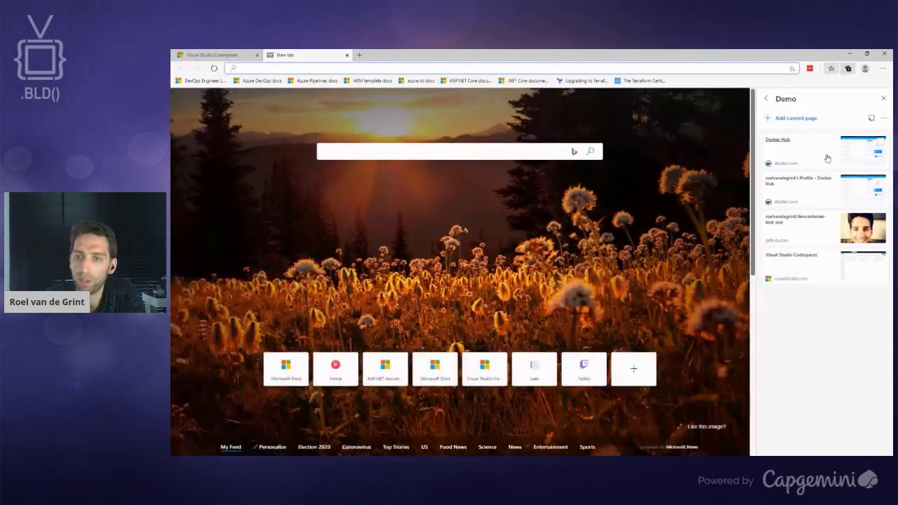
click(797, 218)
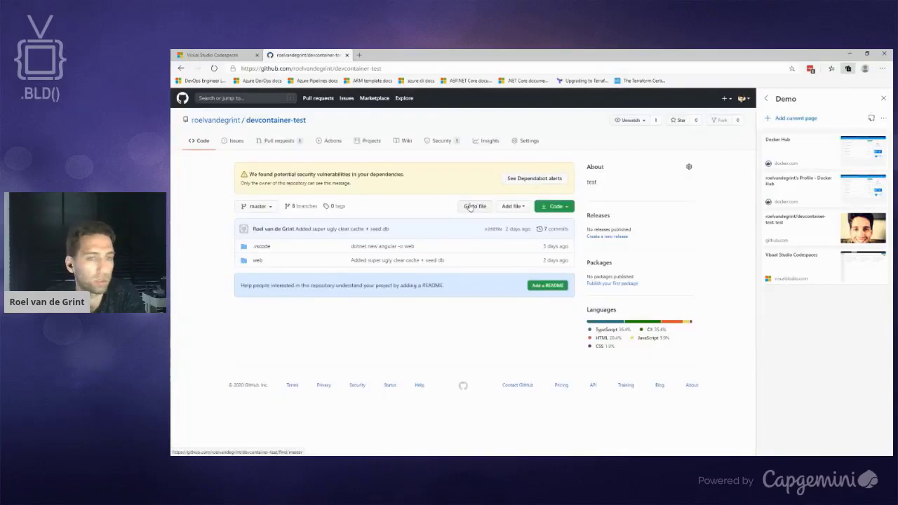
click(257, 206)
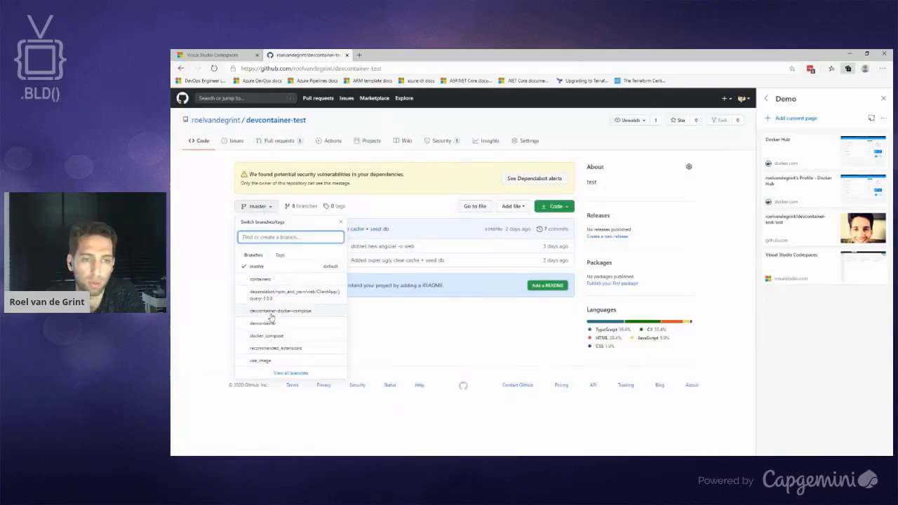
click(277, 313)
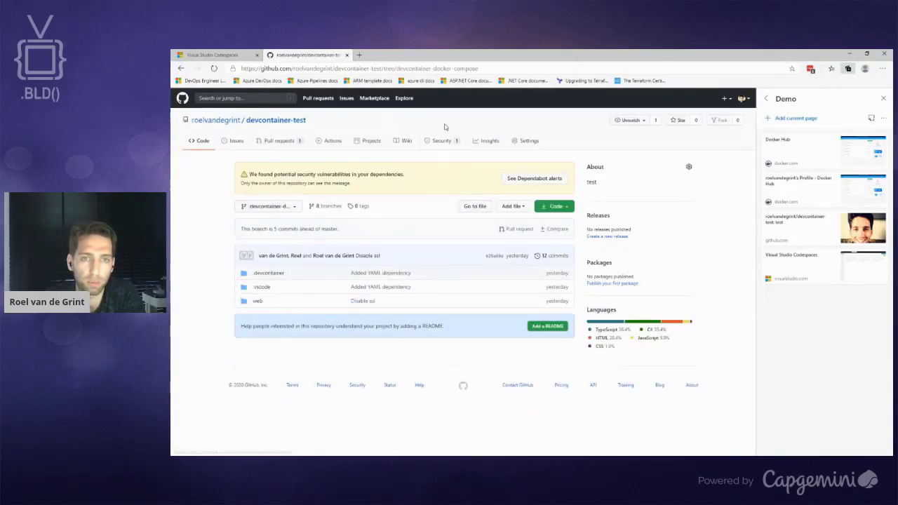
Step: Copy the devcontainer-docker-compose branch's GitHub address and paste it as the Git repository of the codespace being created
right_click(485, 68)
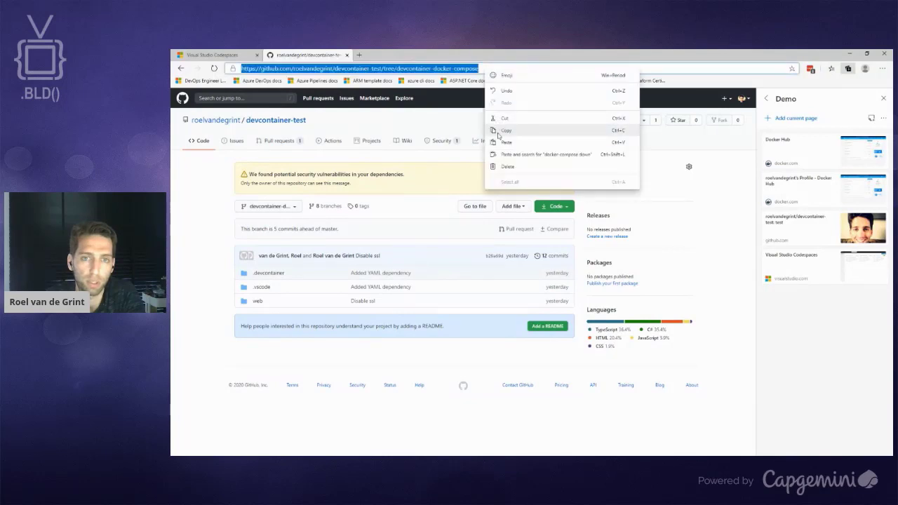
click(519, 130)
key(ctrl+Tab)
right_click(665, 172)
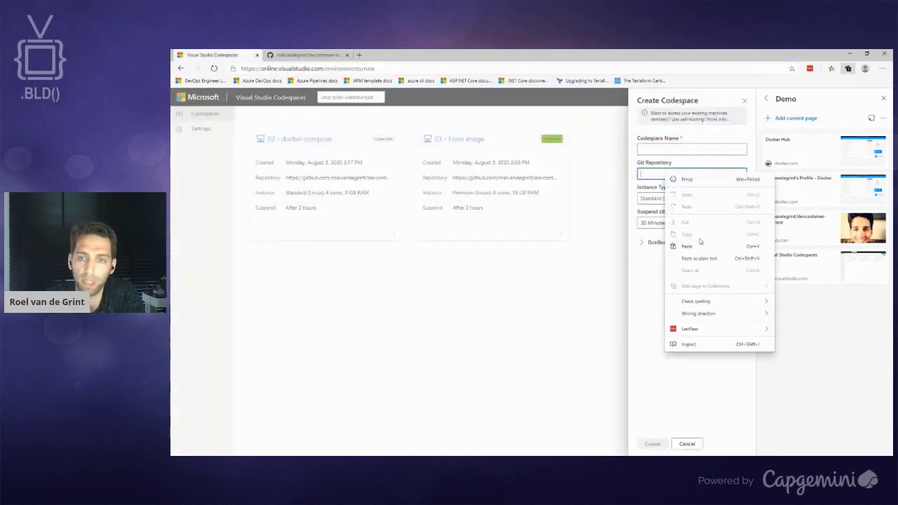
click(695, 247)
Step: Name the codespace "cool stuff" and create it with the default instance type and suspend time
click(666, 148)
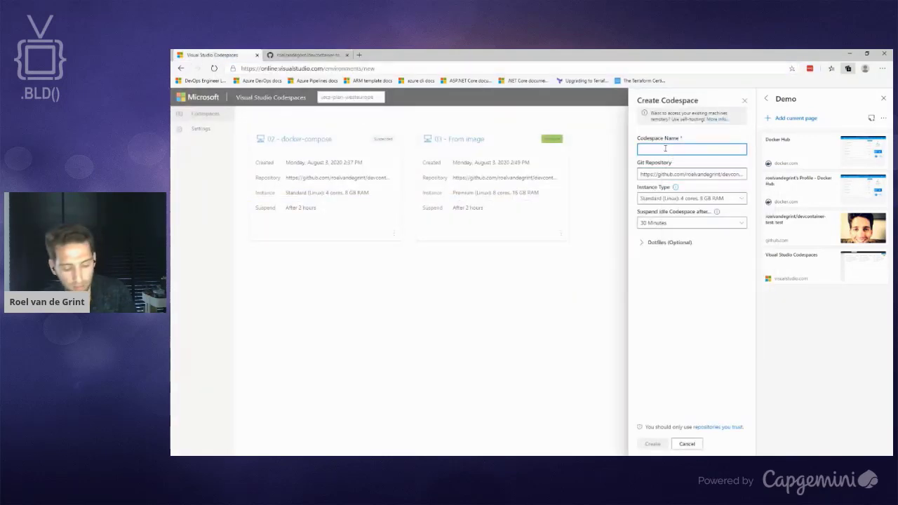
text(cool s)
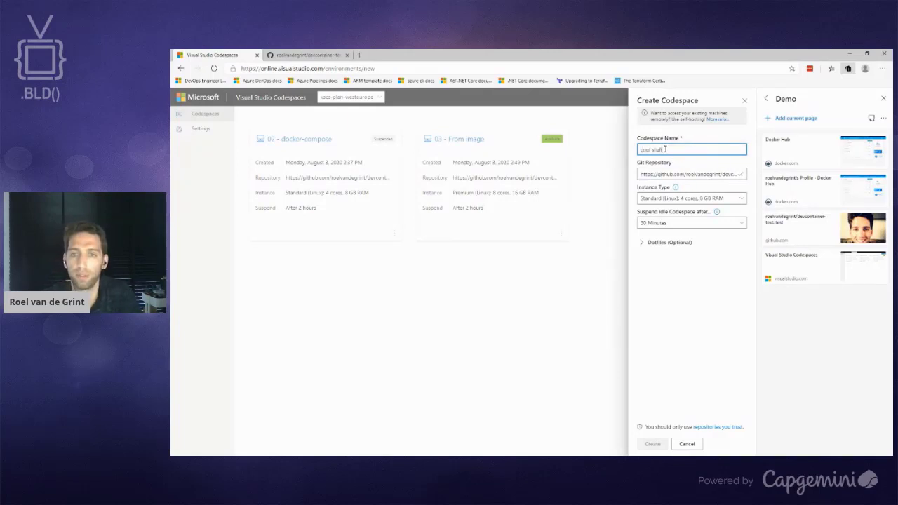
text(tuff)
click(653, 444)
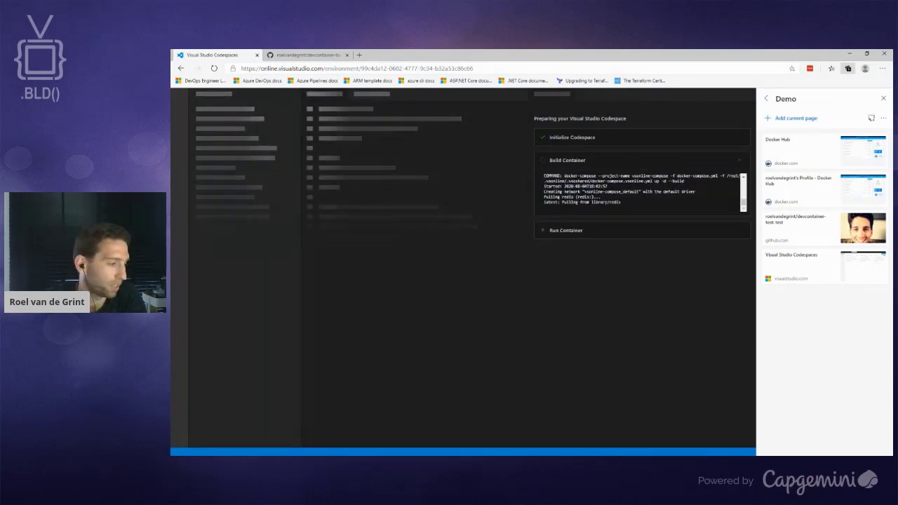
Step: Switch to Visual Studio Code, list the Codespaces remote targets and connect to the cloud-hosted codespace "03 - From image"
key(alt+Tab)
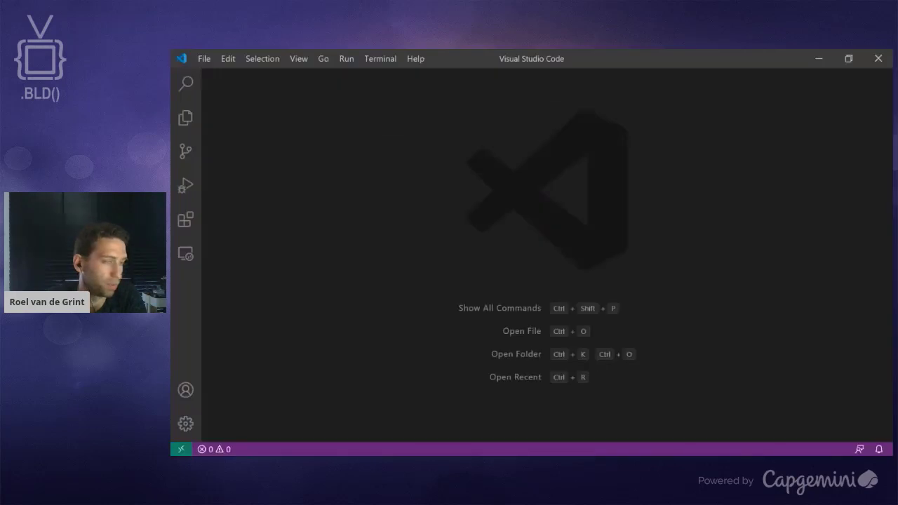
click(186, 254)
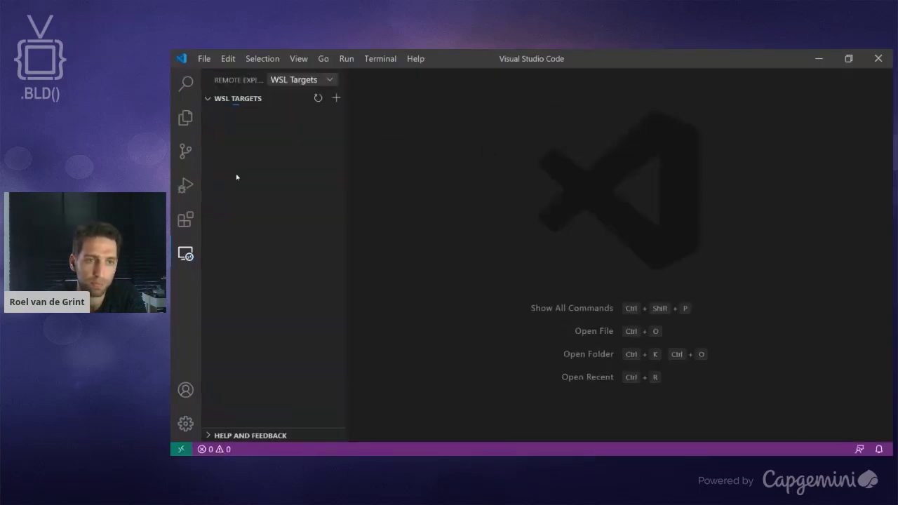
click(297, 82)
click(292, 128)
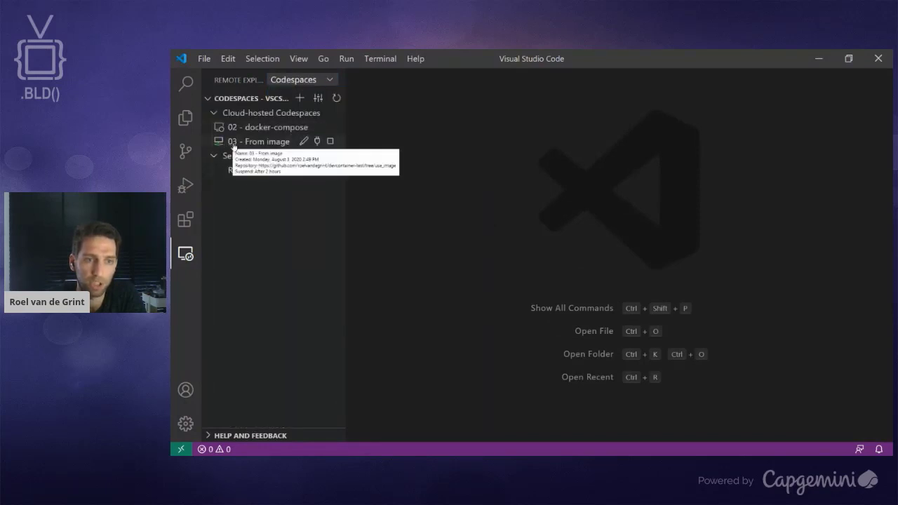
click(317, 141)
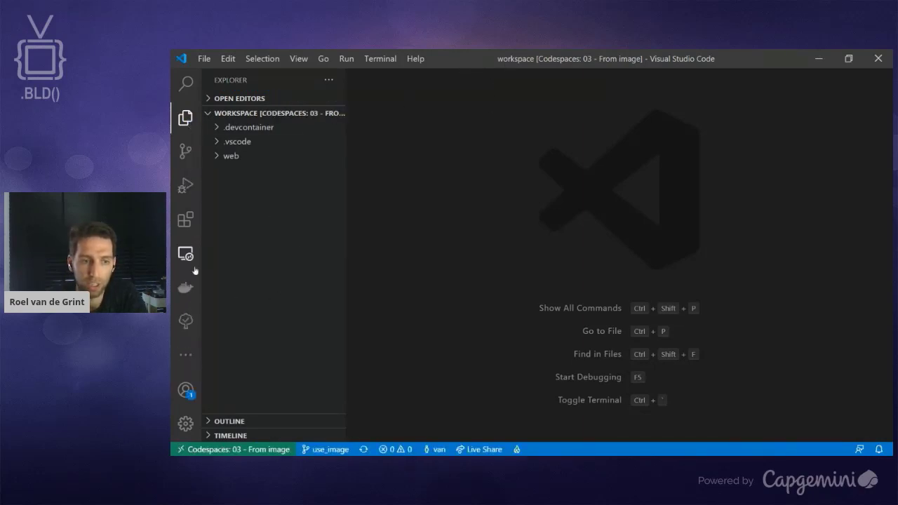
Step: Examine the codespace's Docker containers and images with the networks and registries lists collapsed, and close the remote connection
click(186, 288)
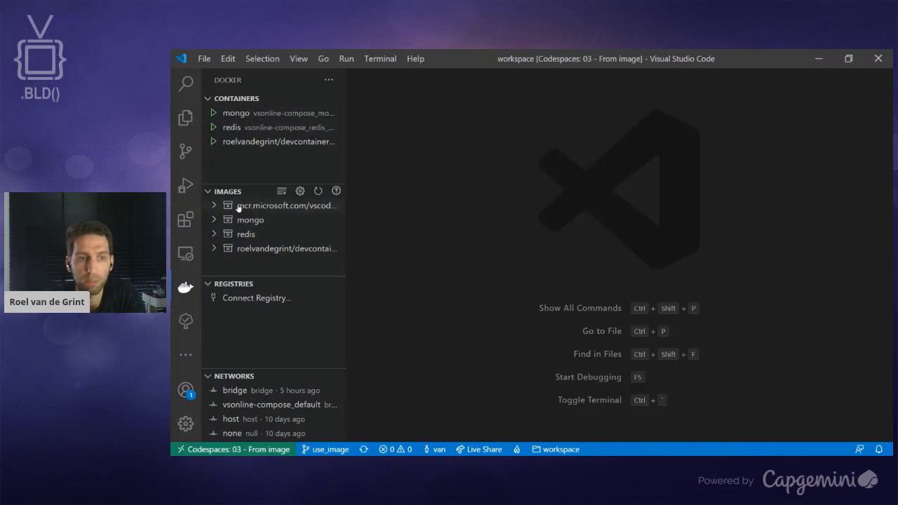
click(226, 377)
click(228, 284)
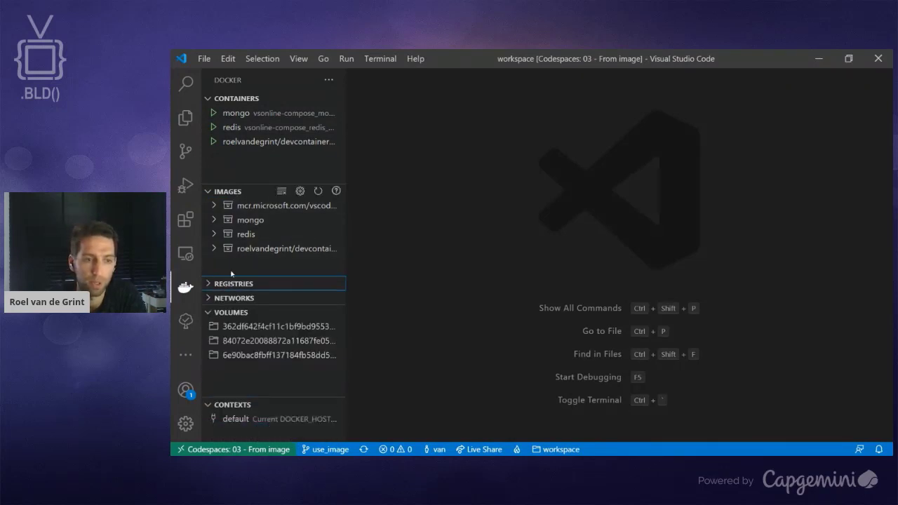
click(207, 61)
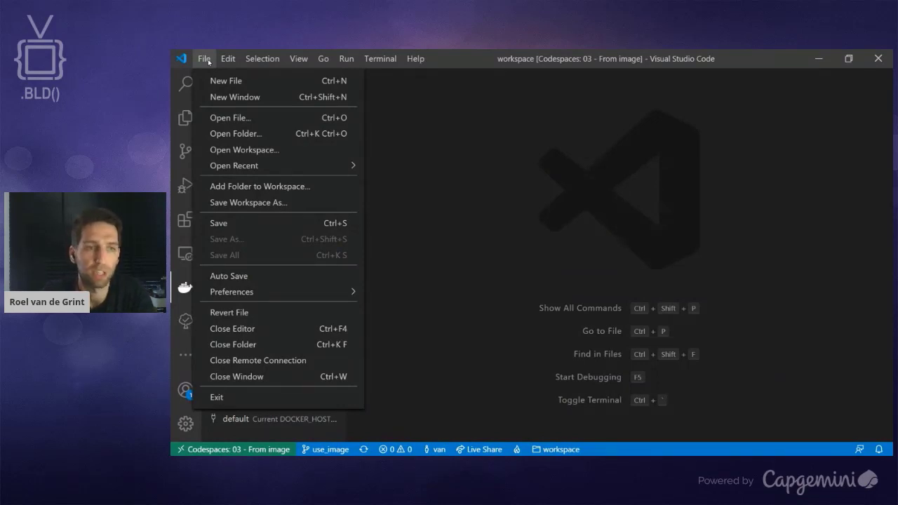
click(272, 363)
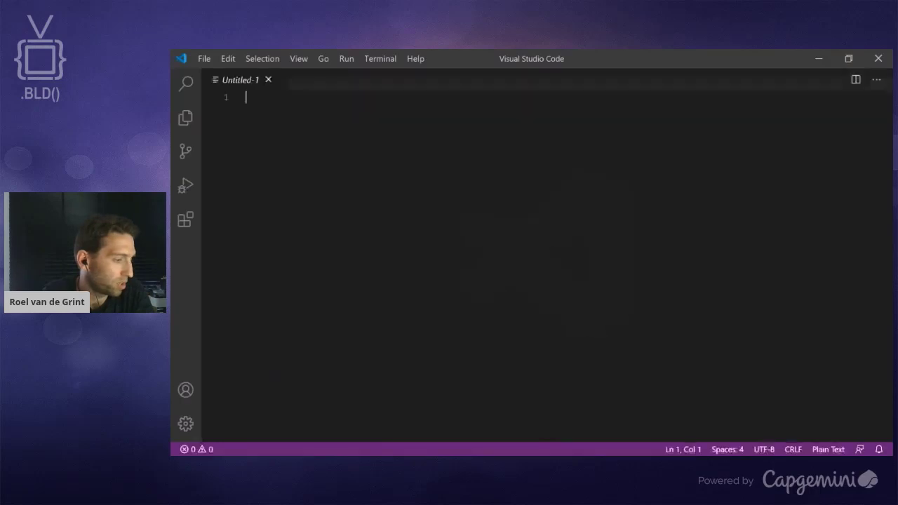
key(alt+Tab)
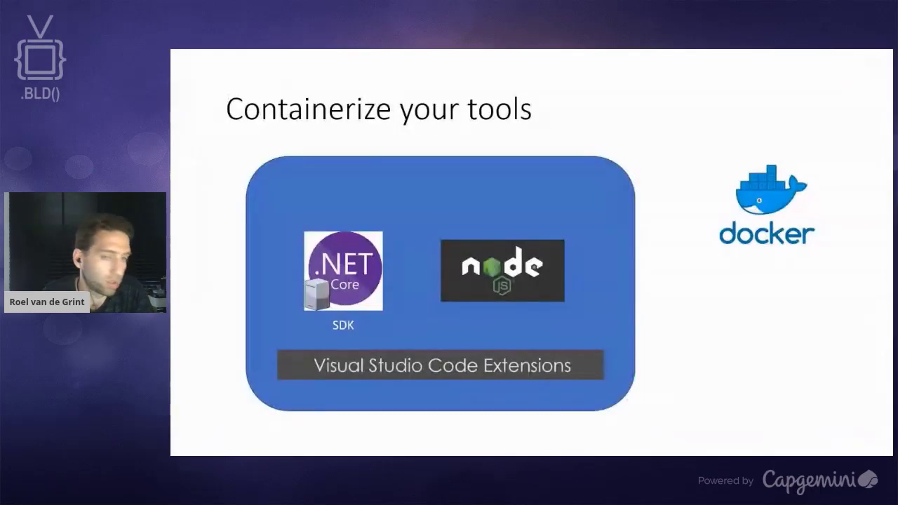
right_click(486, 197)
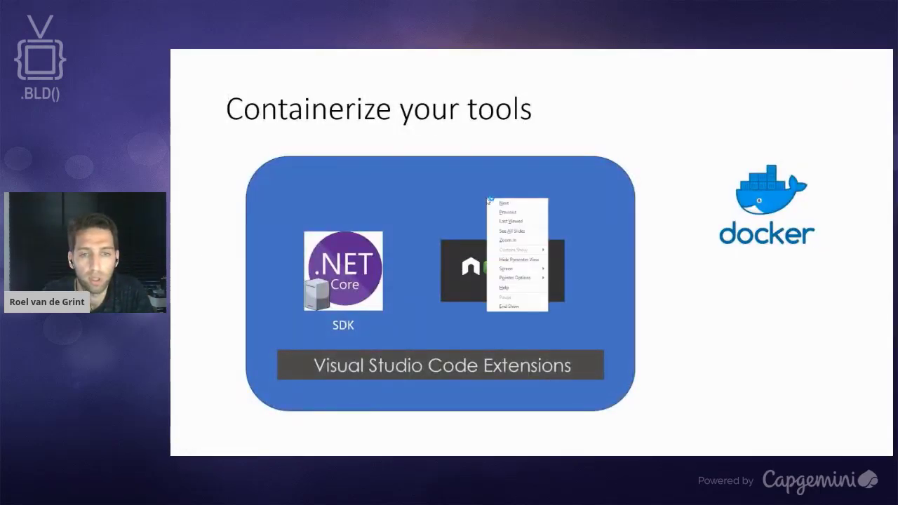
click(511, 215)
click(508, 218)
key(Left)
key(Left)
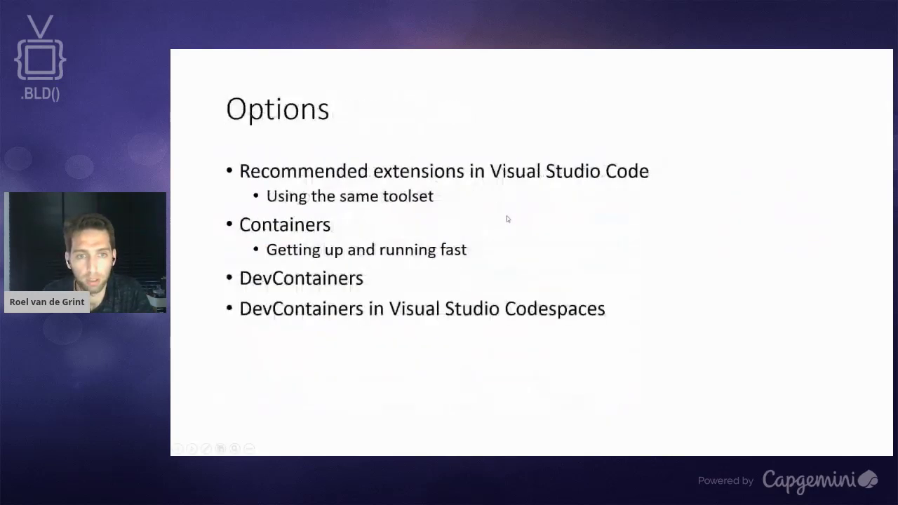